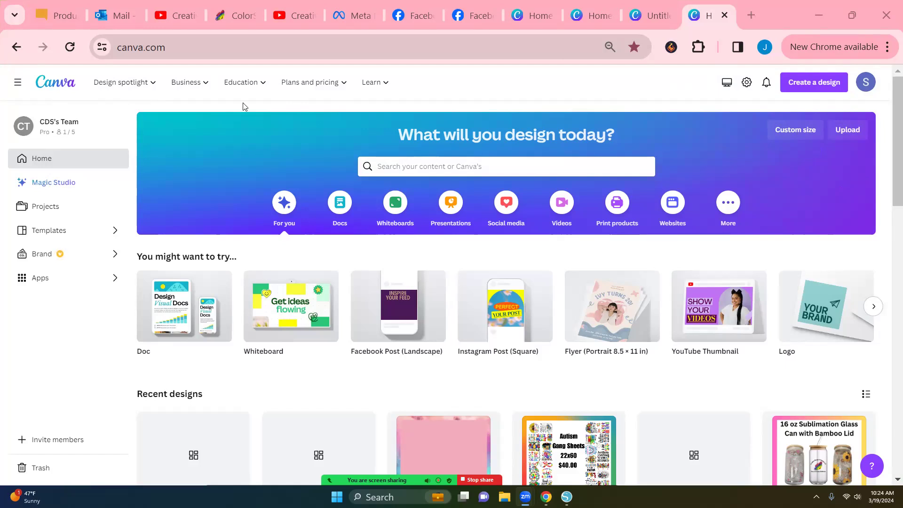
Look through the recent designs and suggested design types on the home page.
scroll(237, 162, down, 10)
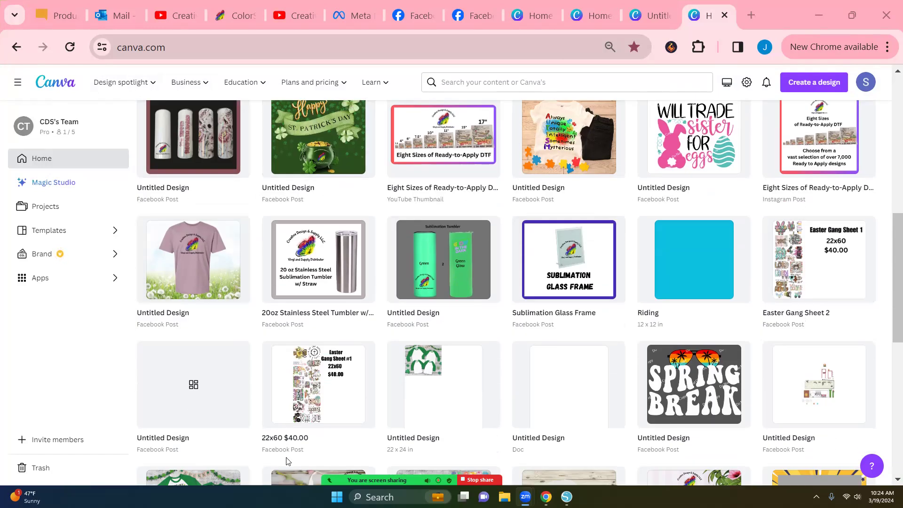
scroll(428, 338, down, 4)
scroll(428, 337, down, 3)
scroll(446, 263, up, 15)
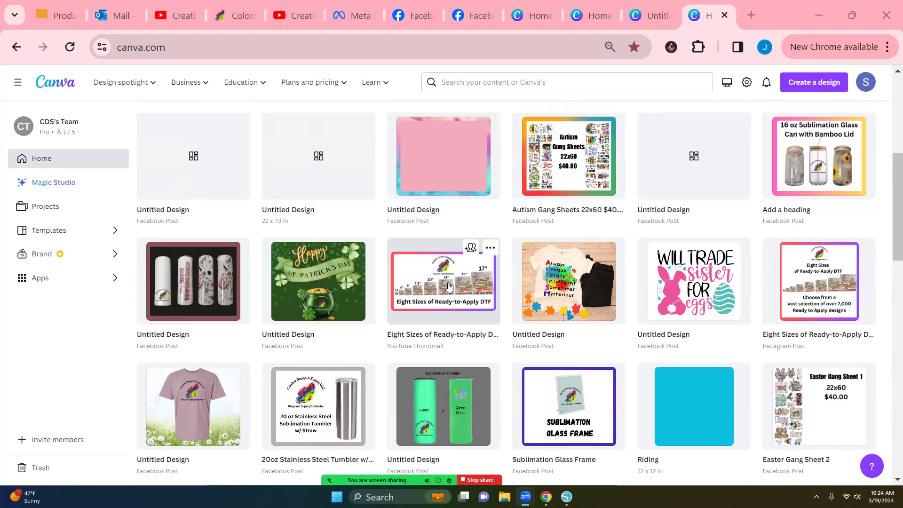
scroll(410, 238, up, 1)
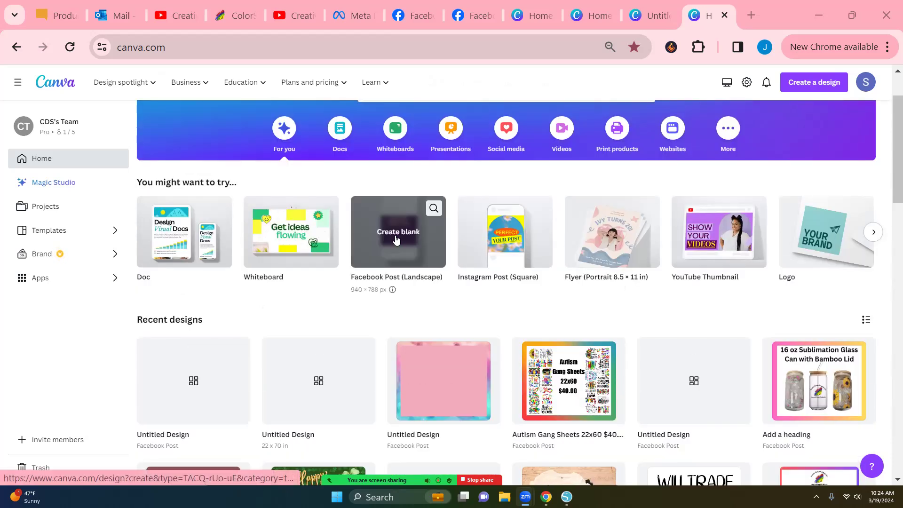
scroll(395, 242, down, 3)
scroll(374, 242, up, 5)
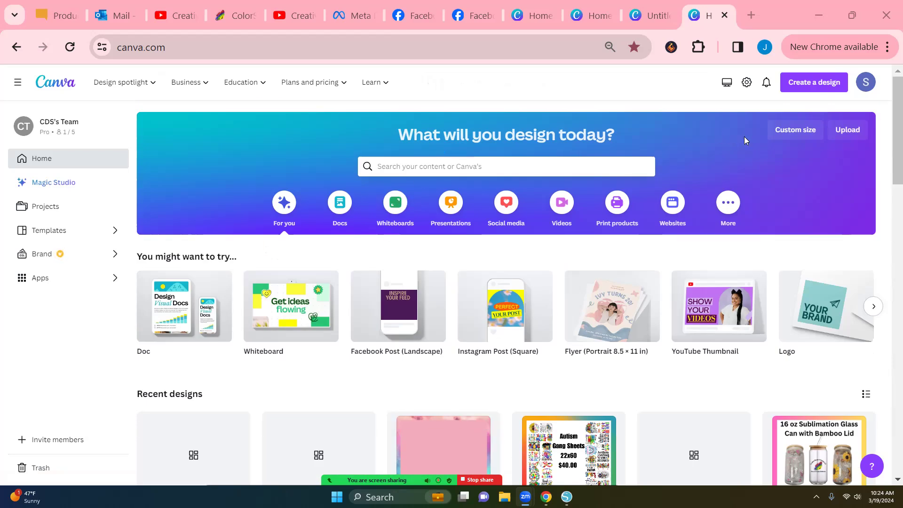
Create a new custom-size design 12 in wide and 12 in high.
click(796, 132)
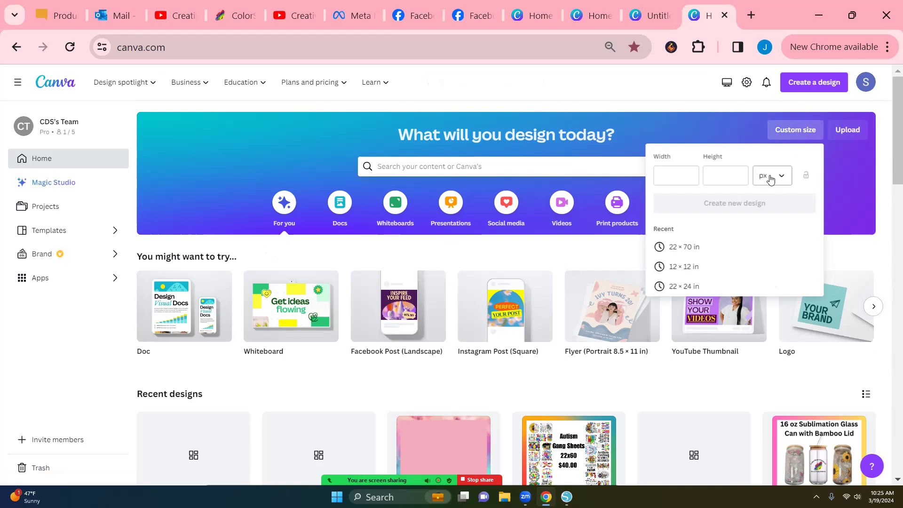
click(777, 188)
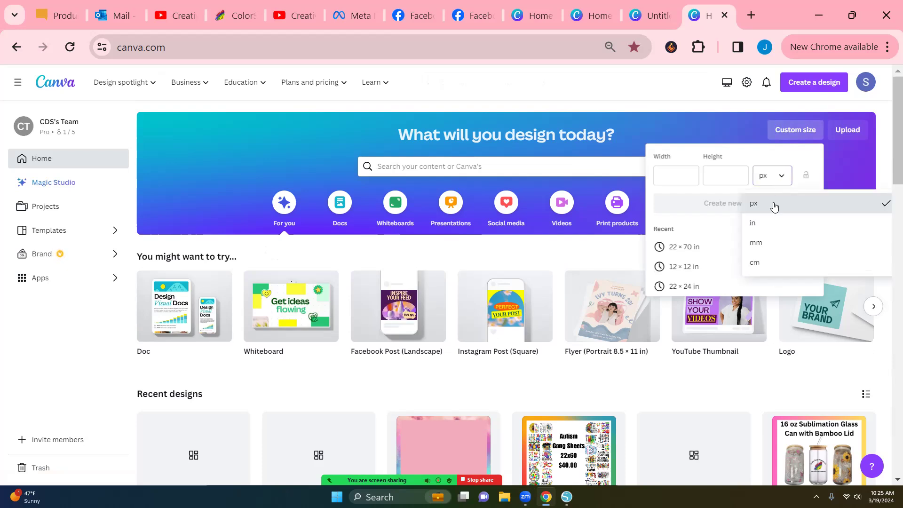
click(767, 227)
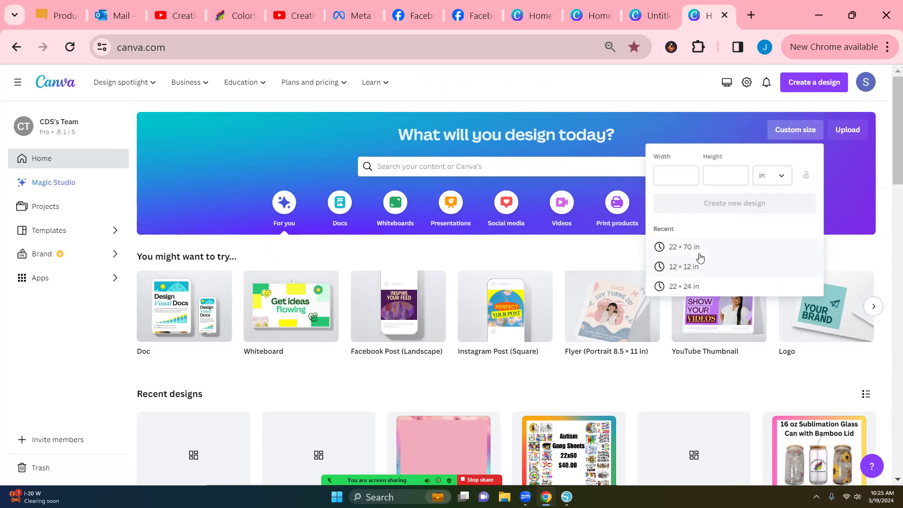
click(686, 180)
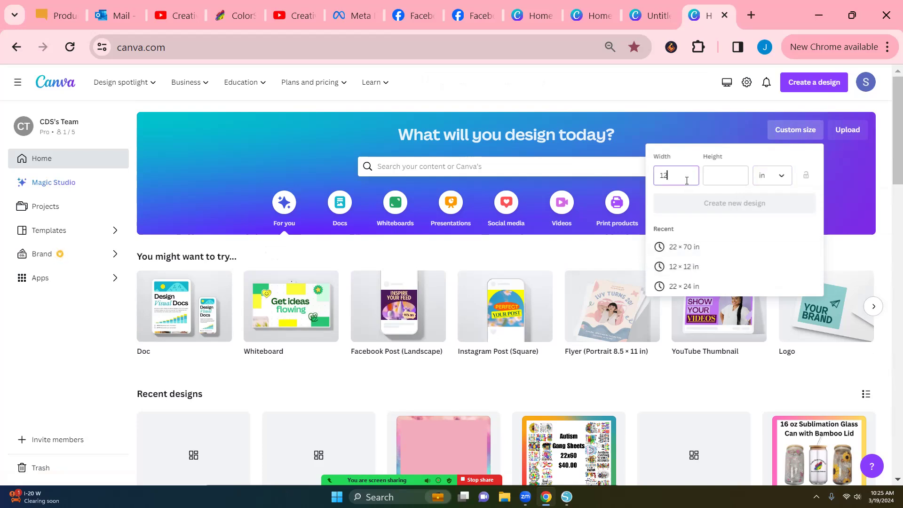
click(724, 178)
text(12)
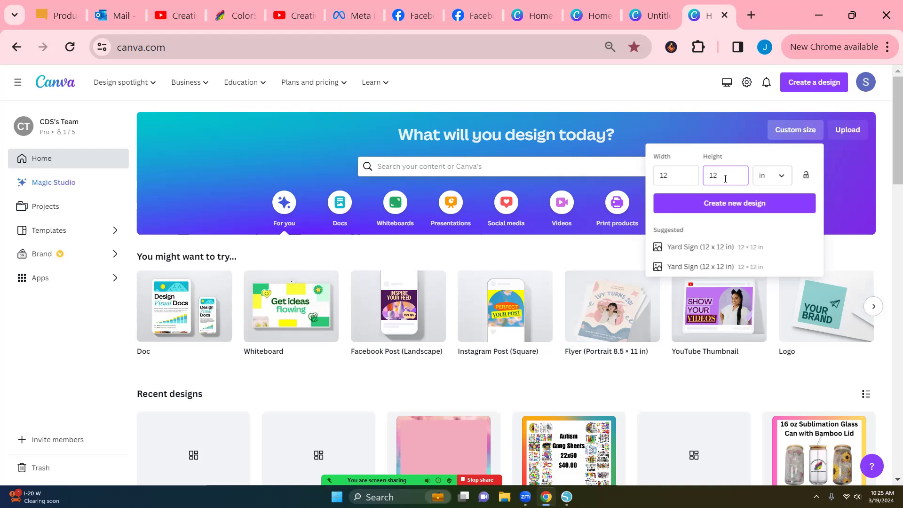
click(738, 205)
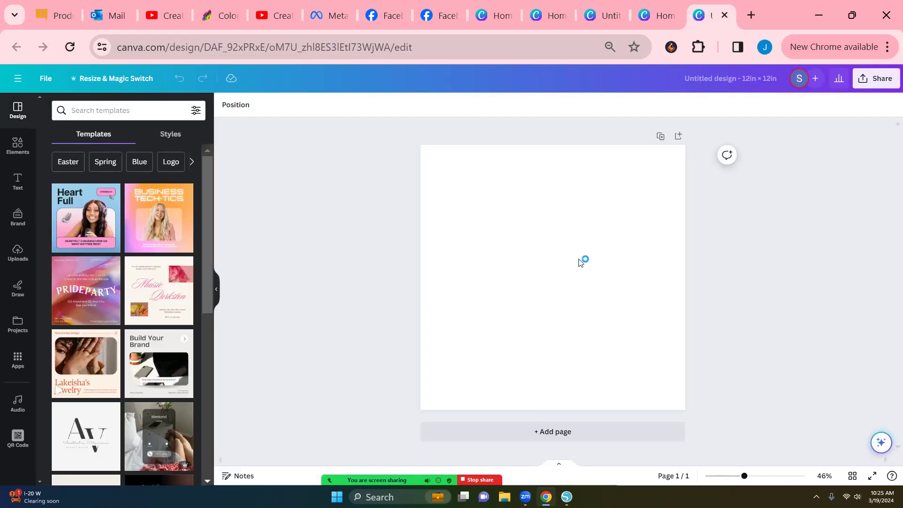
Add three blank pages after the first page of the design.
click(585, 435)
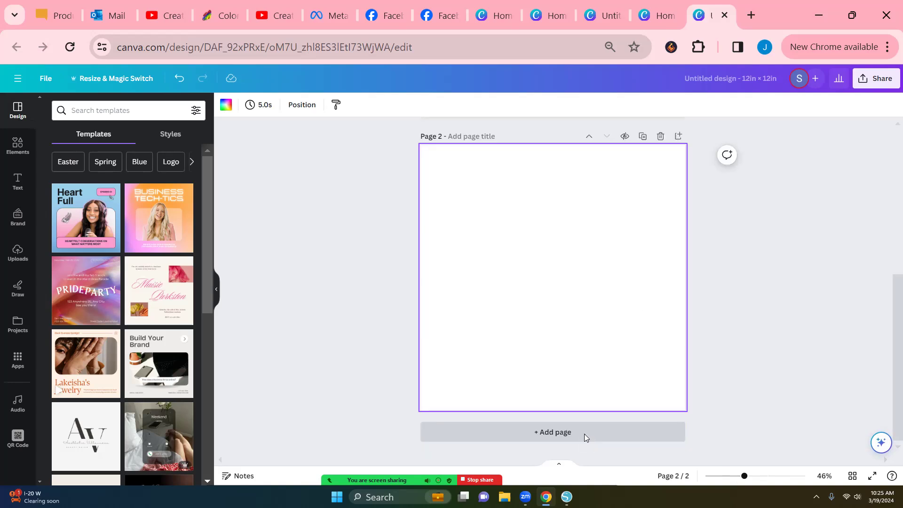
click(585, 433)
click(584, 434)
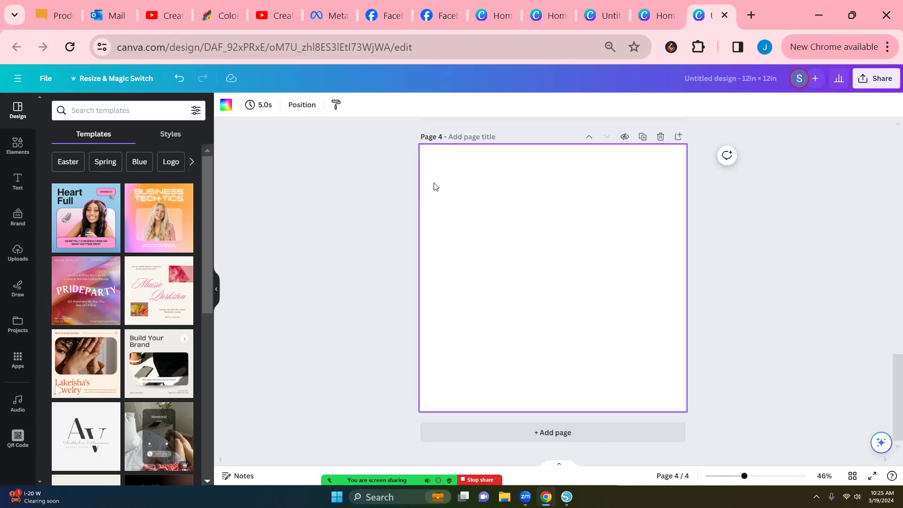
Search the templates for "easter" and apply the pink "Happy Easter" template with flowers and eggs to page 1.
scroll(402, 263, up, 15)
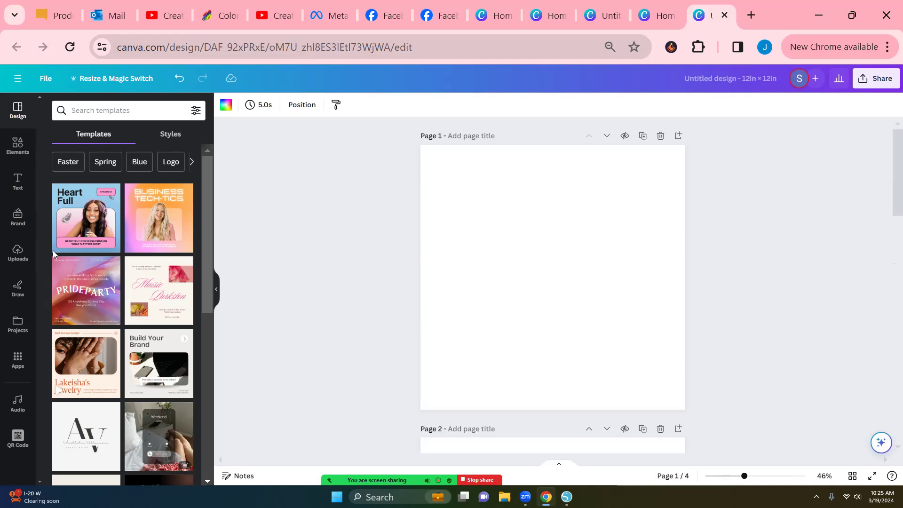
scroll(113, 320, down, 7)
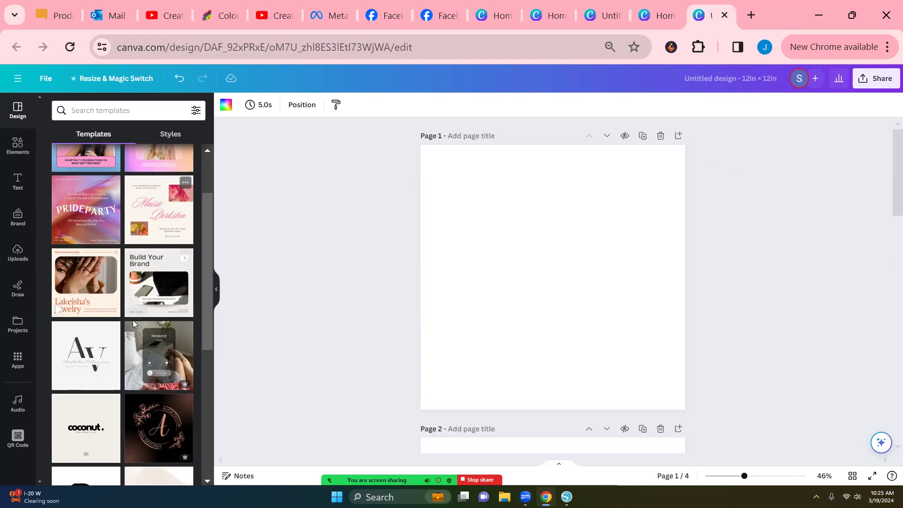
scroll(99, 317, down, 9)
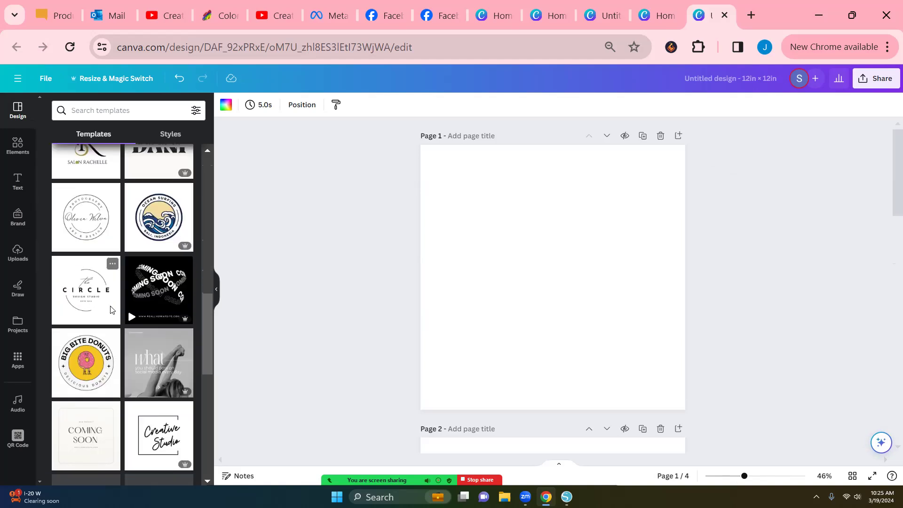
scroll(132, 266, up, 9)
scroll(133, 266, up, 8)
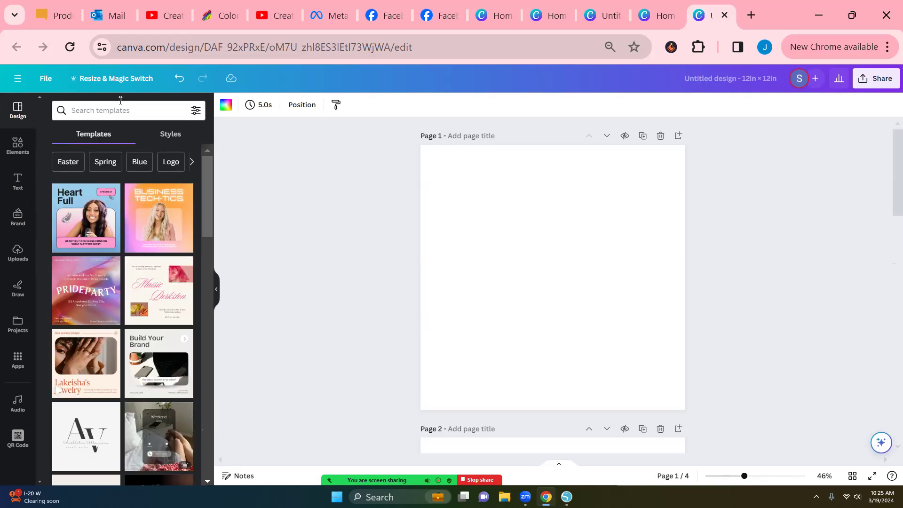
click(98, 110)
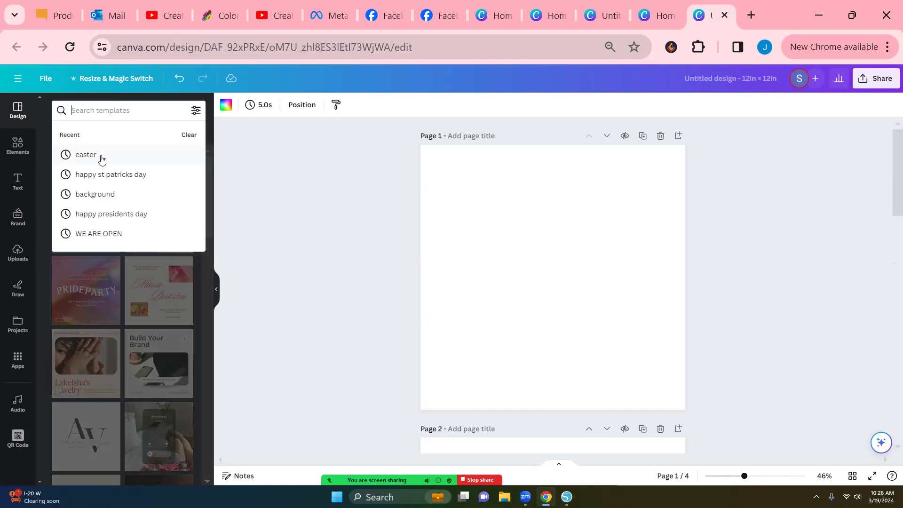
click(86, 155)
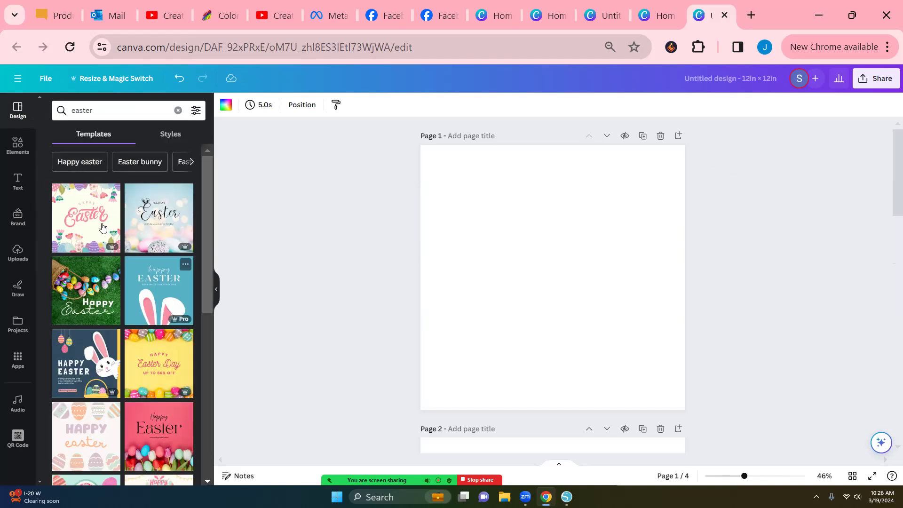
scroll(113, 249, down, 5)
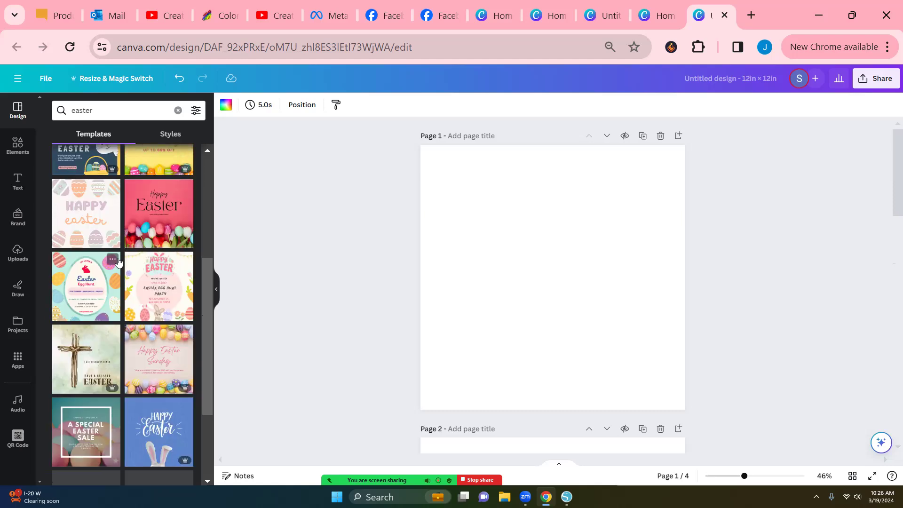
scroll(117, 263, down, 5)
scroll(118, 332, up, 10)
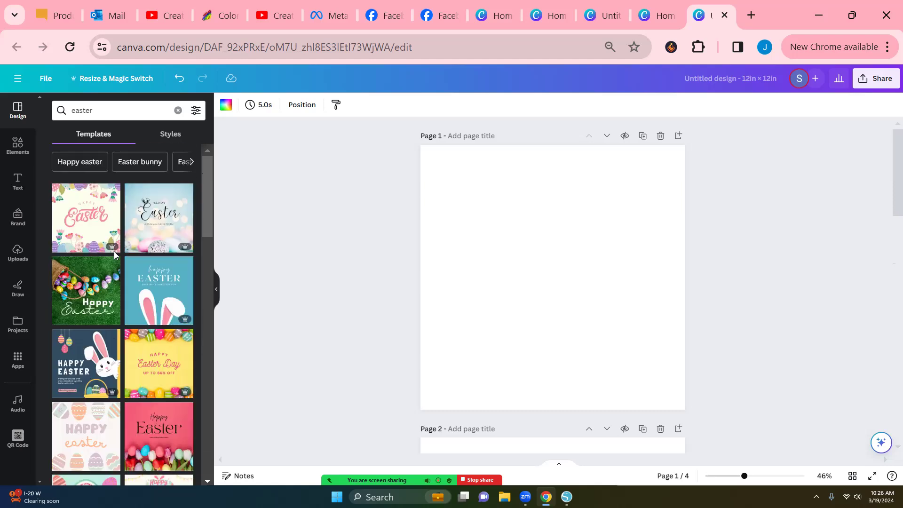
click(114, 251)
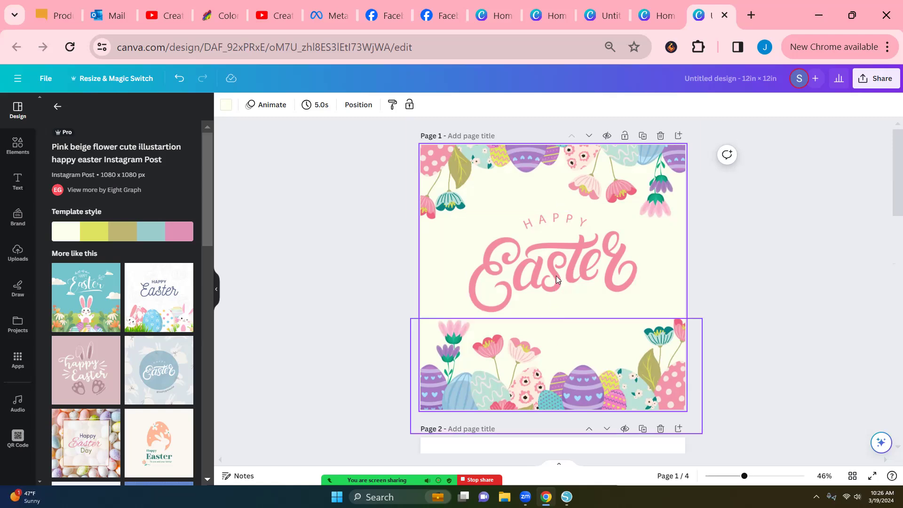
Delete the eggs and flowers along the upper edge of the Easter template on page 1.
click(554, 174)
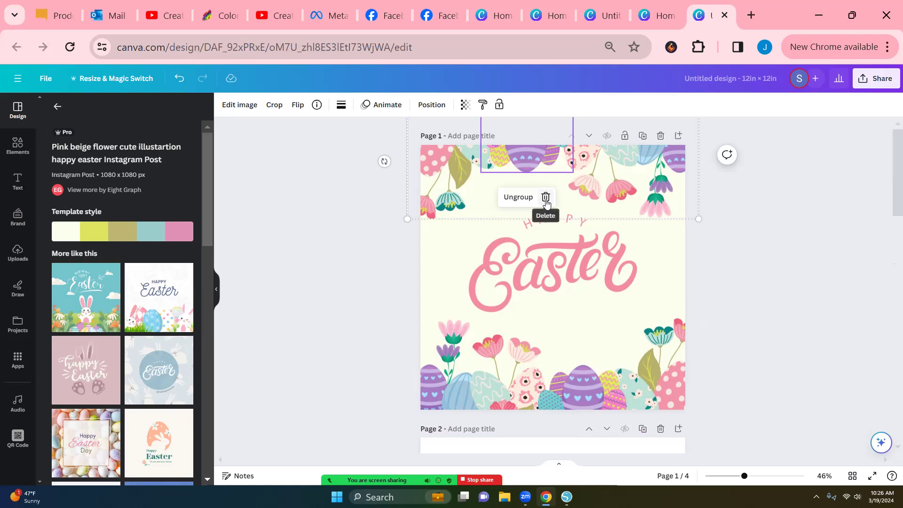
click(546, 198)
click(597, 185)
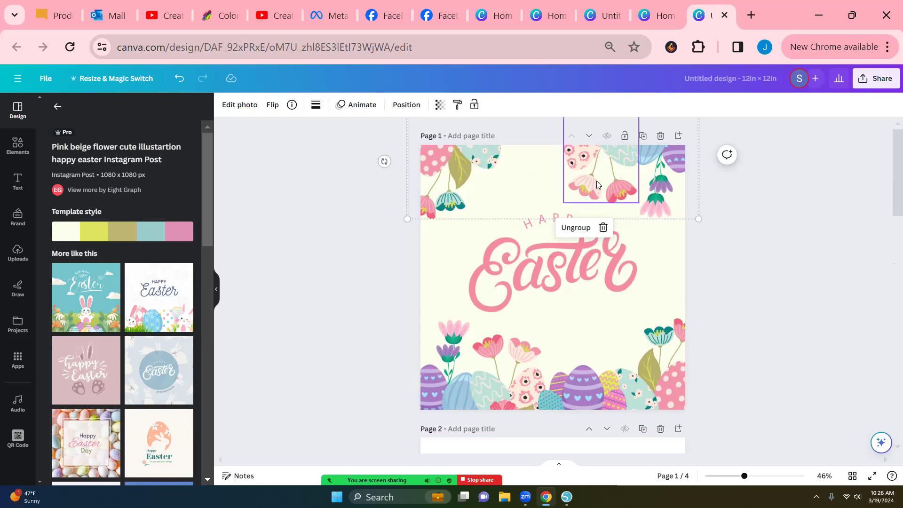
click(622, 229)
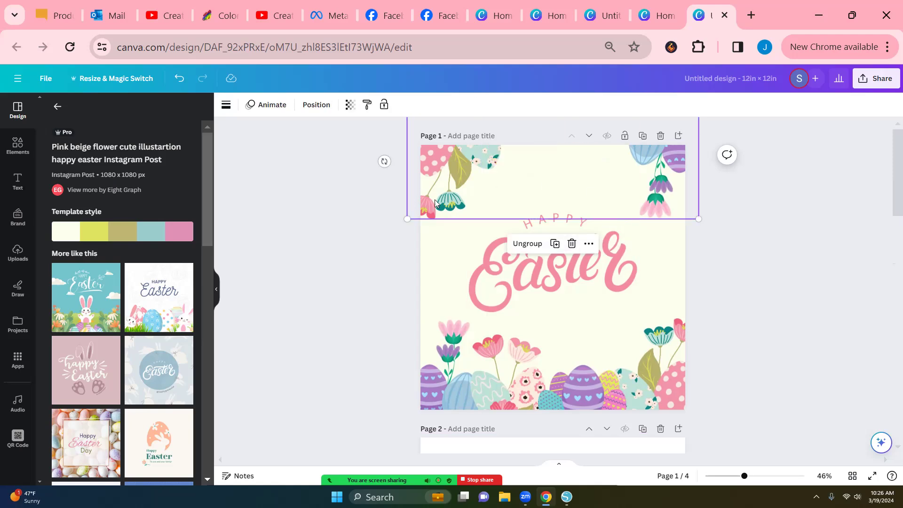
click(572, 244)
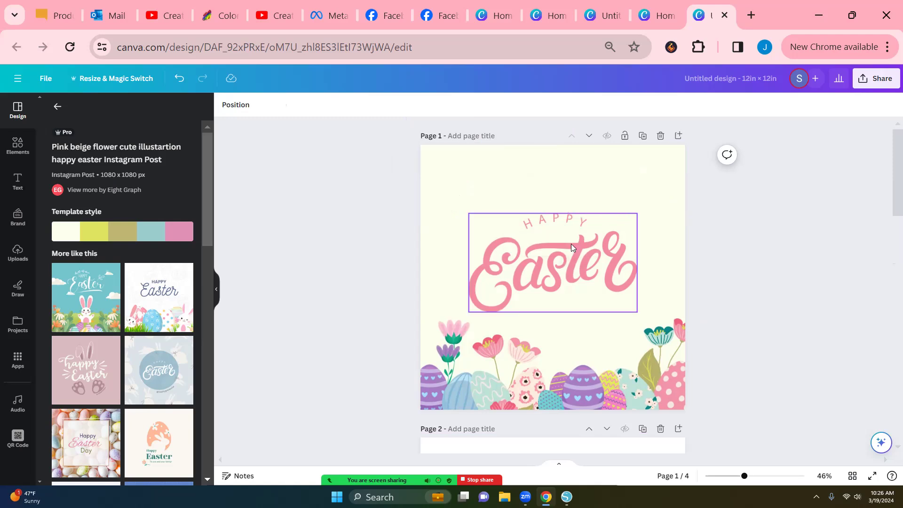
Delete the "Happy Easter" lettering and the eggs-and-flowers group along the lower edge of page 1.
click(564, 269)
click(554, 189)
click(563, 319)
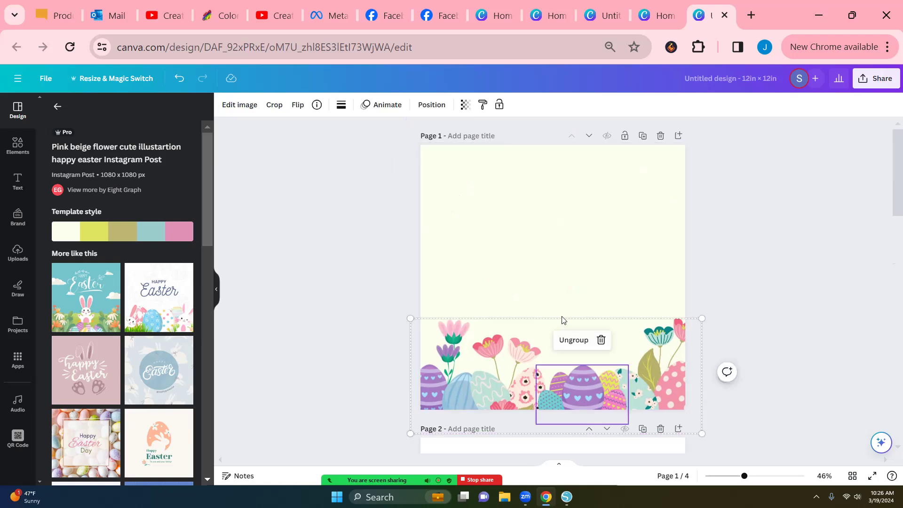
click(601, 340)
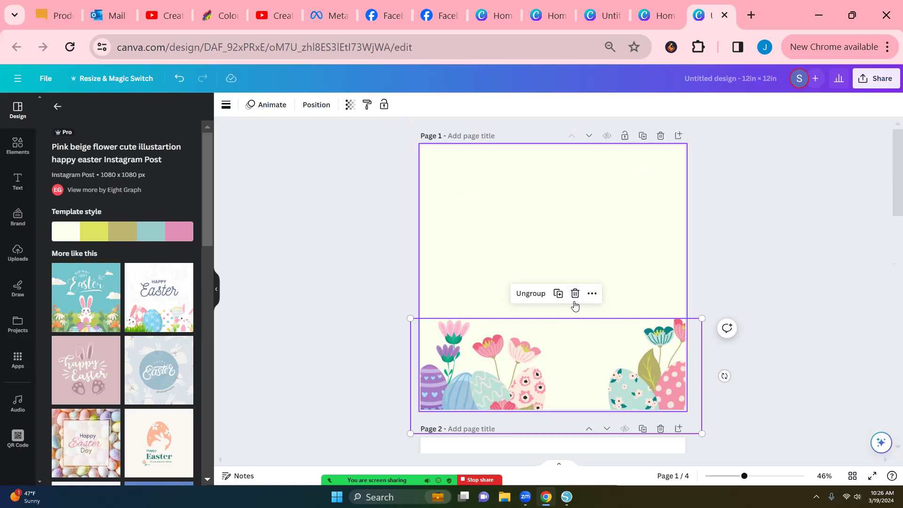
click(575, 293)
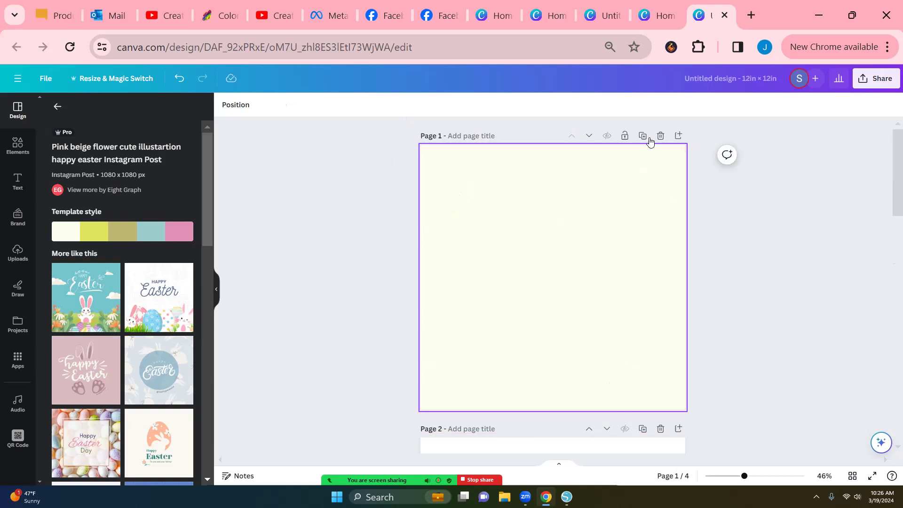
Delete page 1, which holds the template's plain cream background.
click(661, 136)
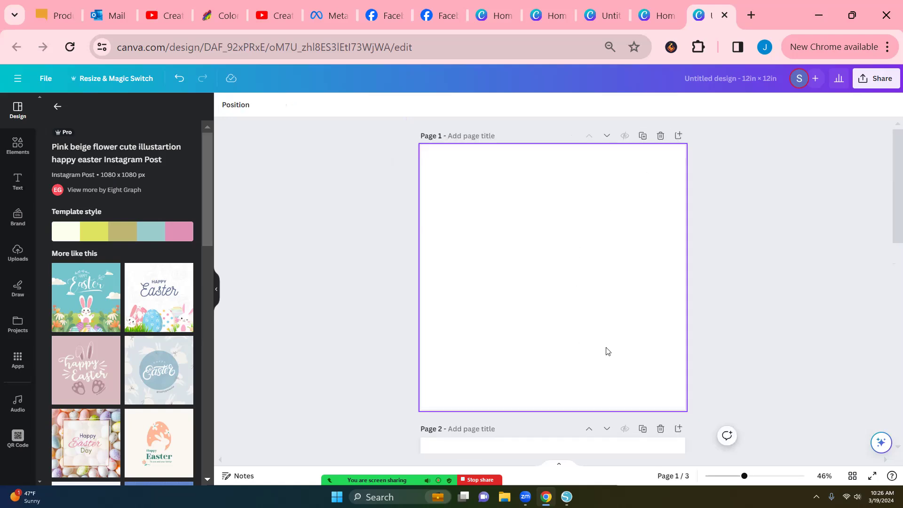
scroll(611, 358, down, 3)
scroll(588, 348, up, 3)
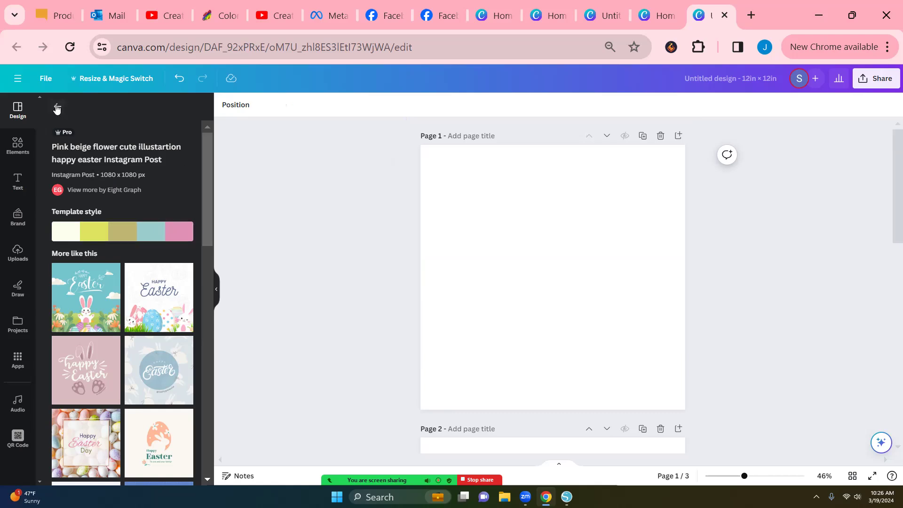
Search the elements for "Easter background" and show all the photo results.
click(57, 106)
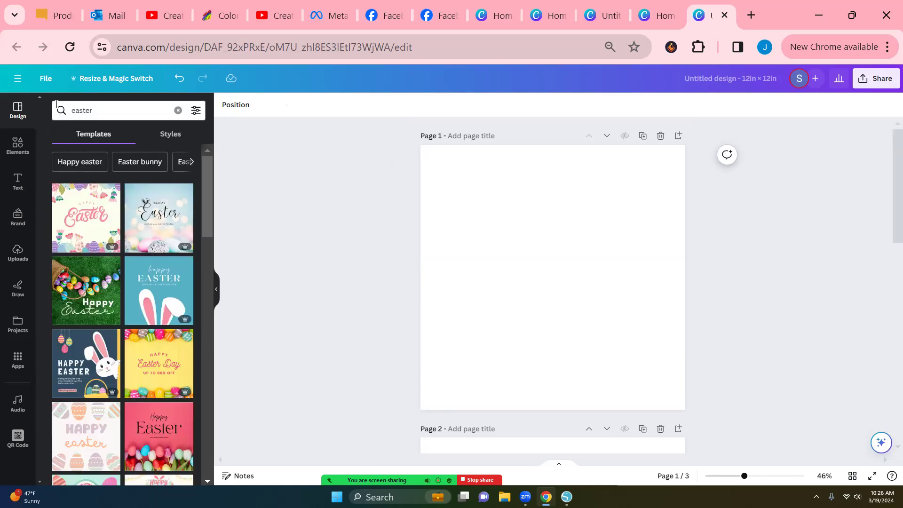
click(18, 150)
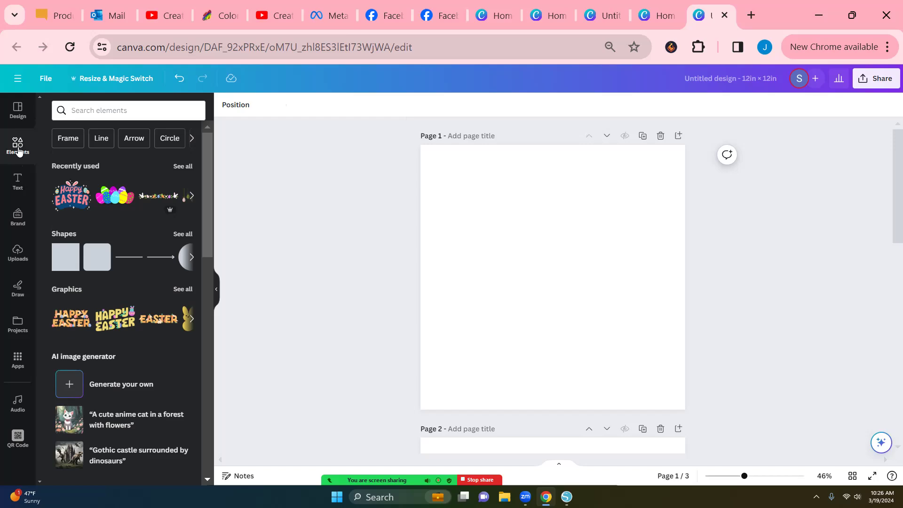
click(66, 111)
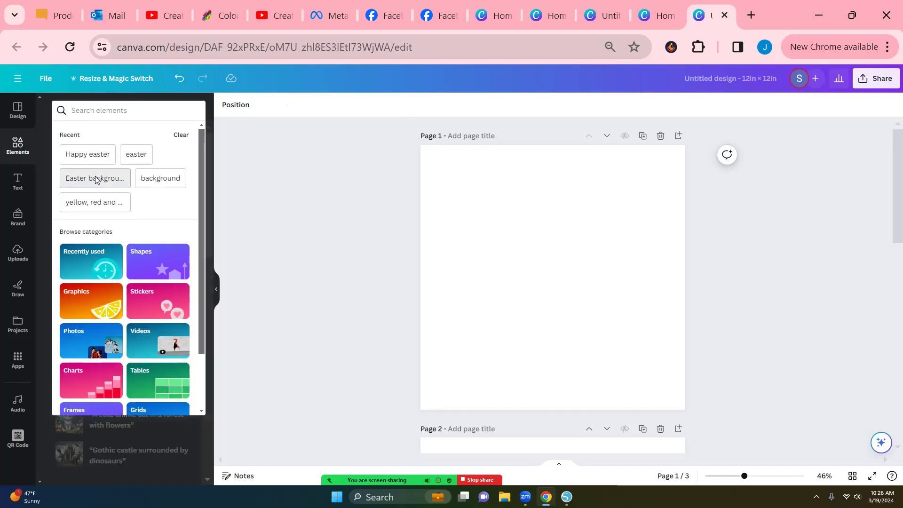
click(95, 178)
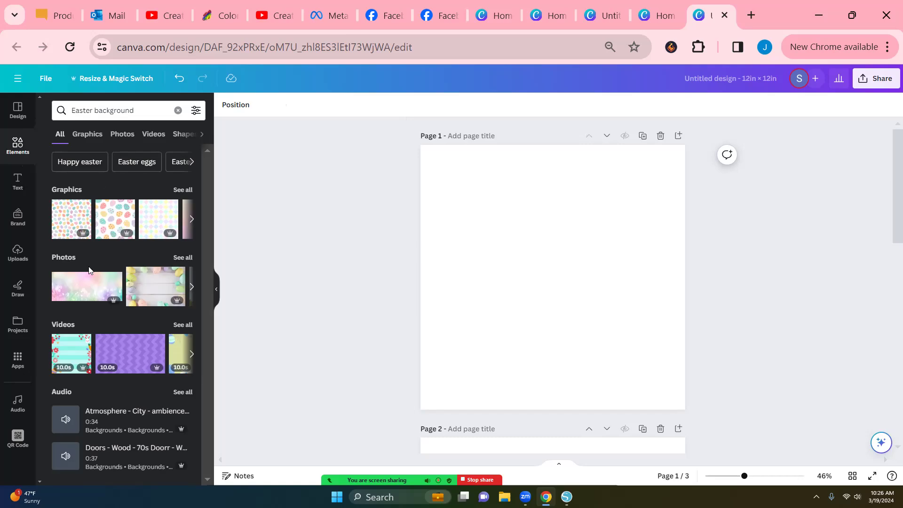
click(182, 258)
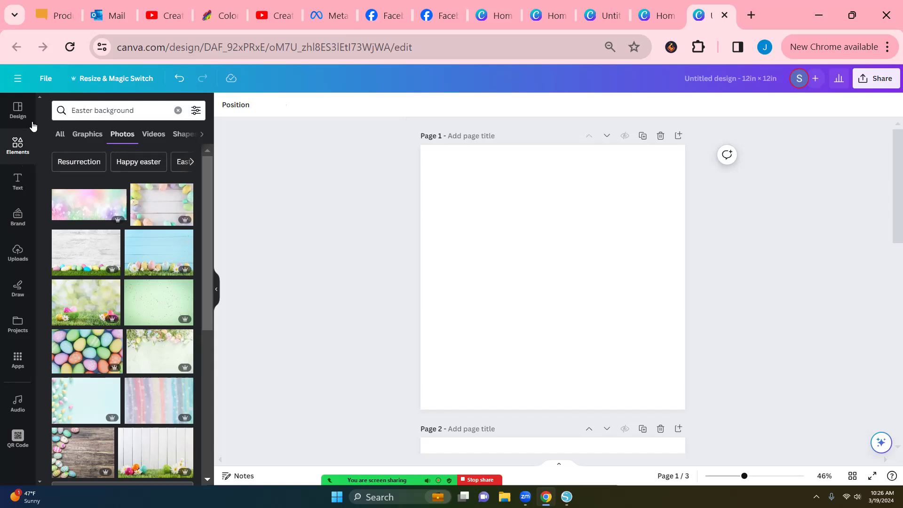
Search the elements for "Easter" and limit the results to graphics.
click(138, 112)
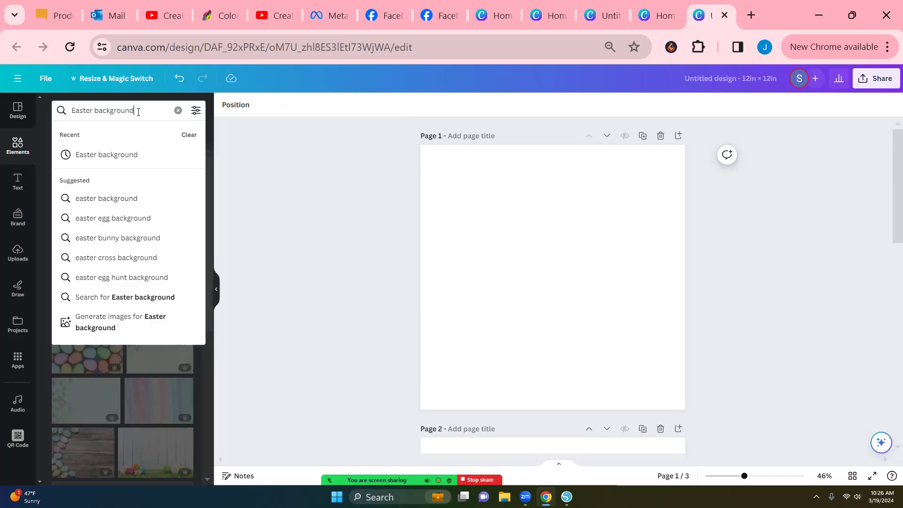
key(BackSpace)
key(BackSpace)
key(BackSpace)
key(BackSpace)
key(BackSpace)
key(BackSpace)
key(BackSpace)
key(BackSpace)
key(BackSpace)
key(BackSpace)
key(BackSpace)
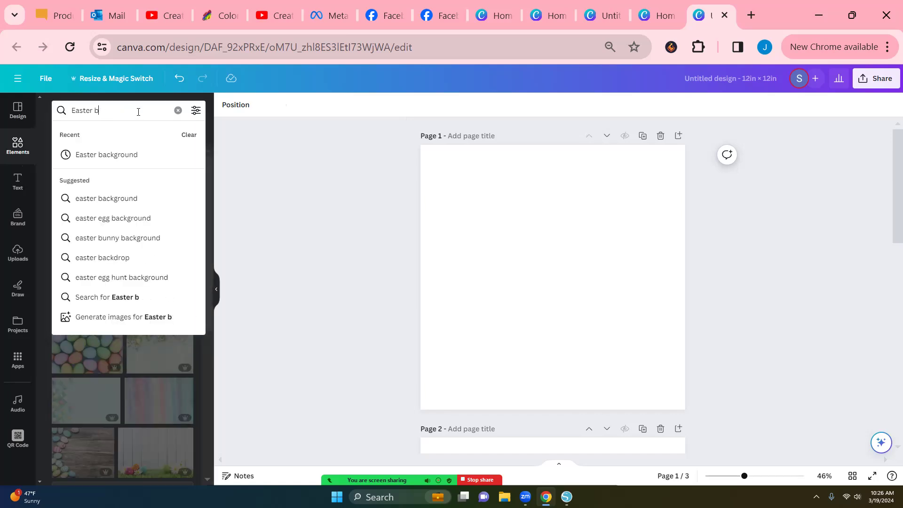
key(Return)
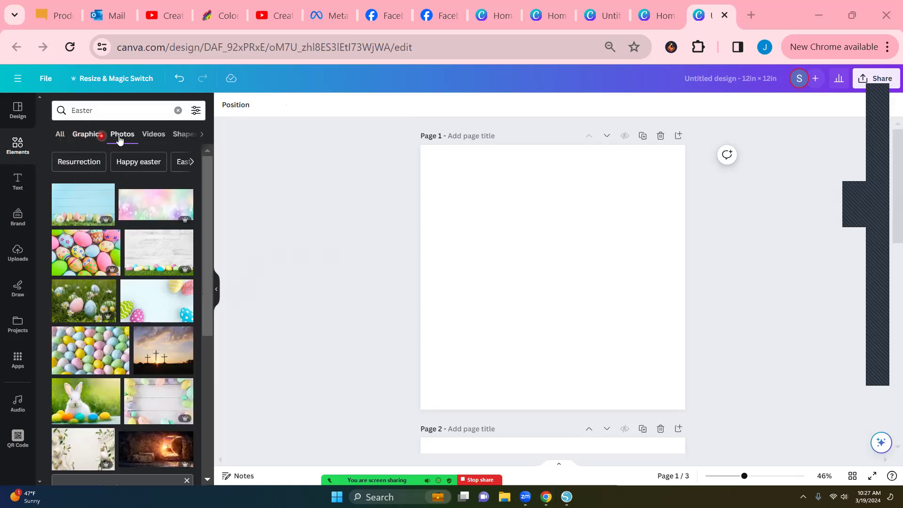
click(114, 138)
click(95, 138)
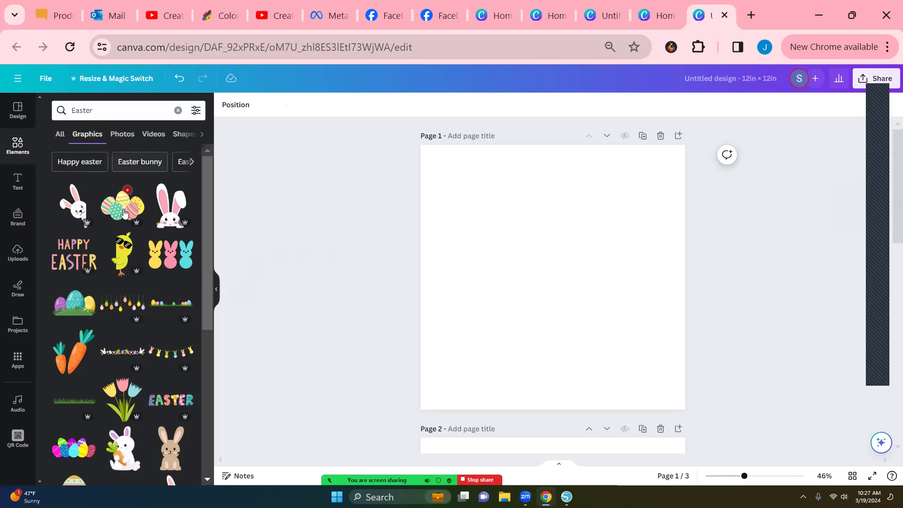
Try out the pink-and-navy "Happy Easter" graphic with bunny ears on page 1 and delete it again.
scroll(127, 226, down, 5)
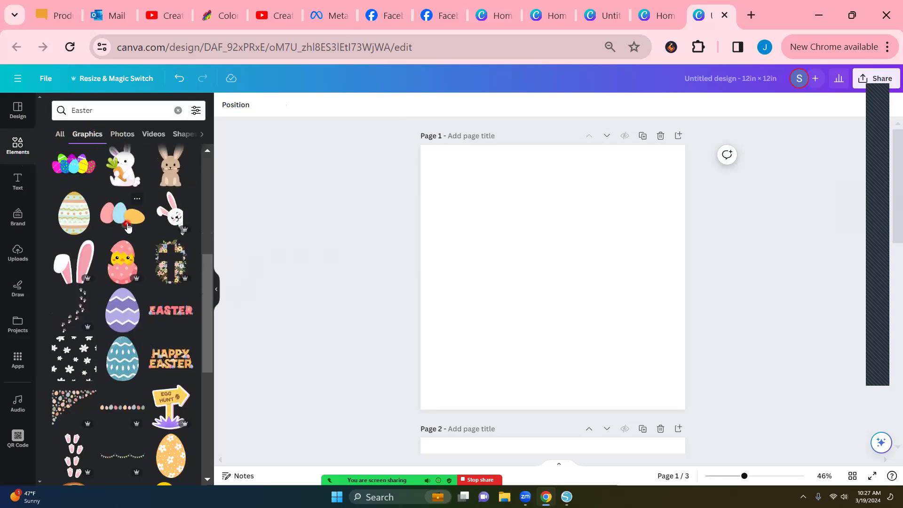
scroll(129, 227, down, 5)
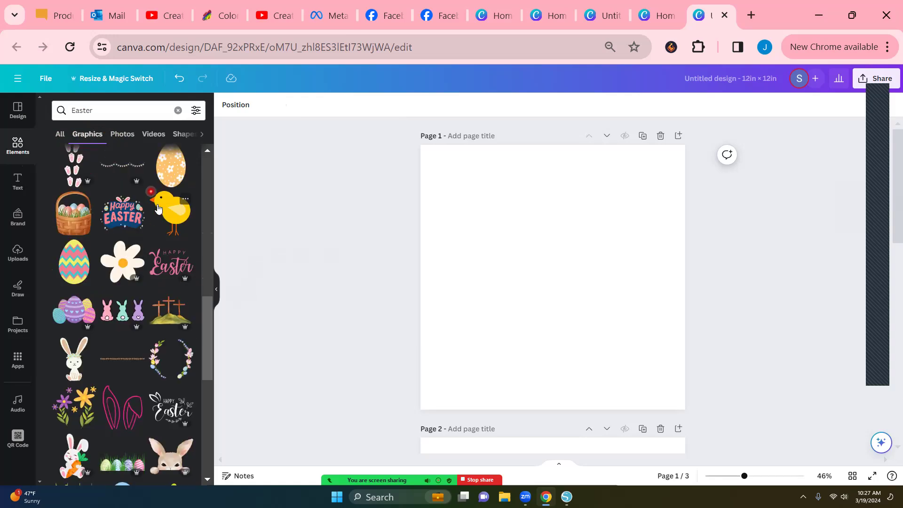
click(129, 220)
mouse_move(591, 296)
mouse_down()
mouse_move(571, 260)
mouse_move(640, 359)
mouse_move(591, 309)
mouse_move(603, 299)
mouse_move(618, 324)
mouse_move(584, 276)
mouse_move(632, 337)
mouse_move(617, 304)
mouse_move(591, 285)
mouse_up()
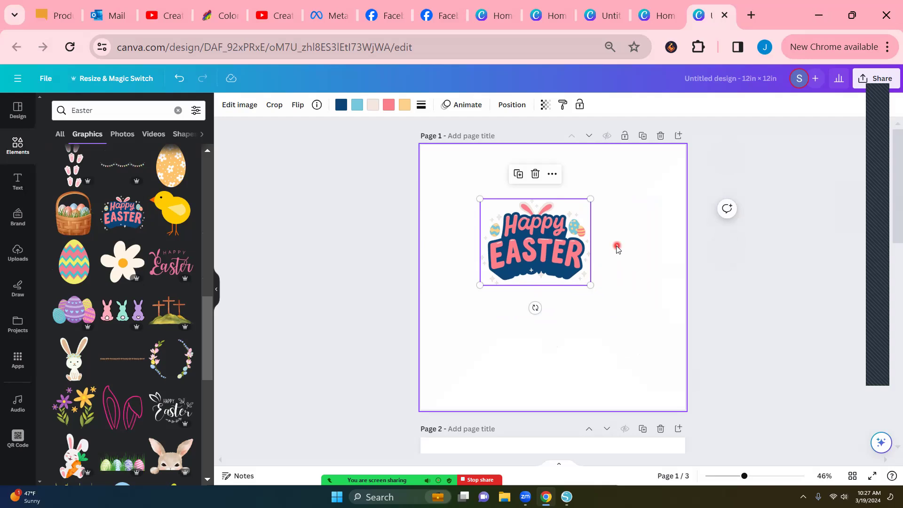
click(534, 175)
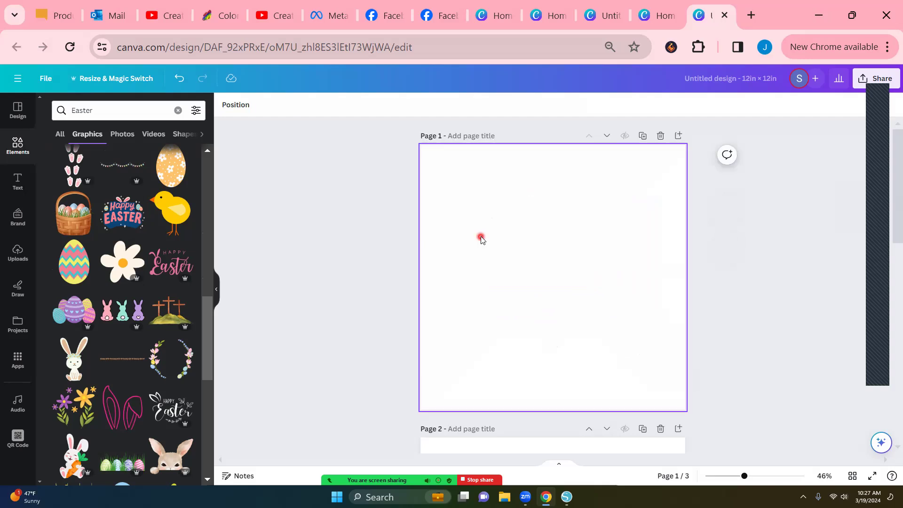
Add the graphic of four patterned eggs in grass and place it in the lower part of page 1.
scroll(136, 282, down, 3)
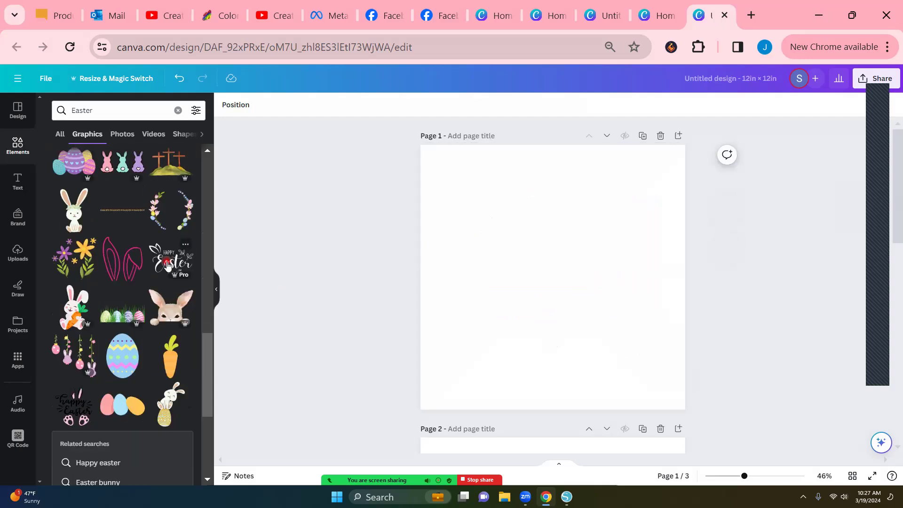
scroll(137, 254, down, 2)
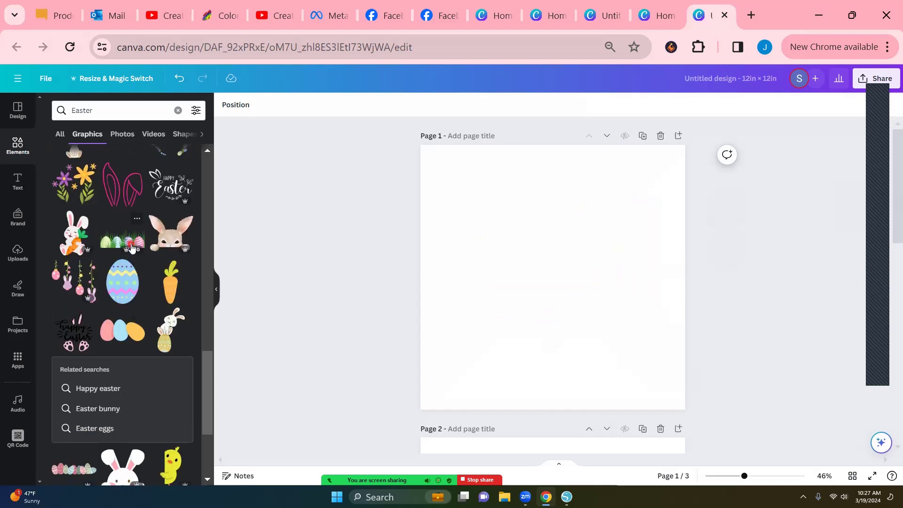
click(132, 248)
drag(561, 288, 555, 342)
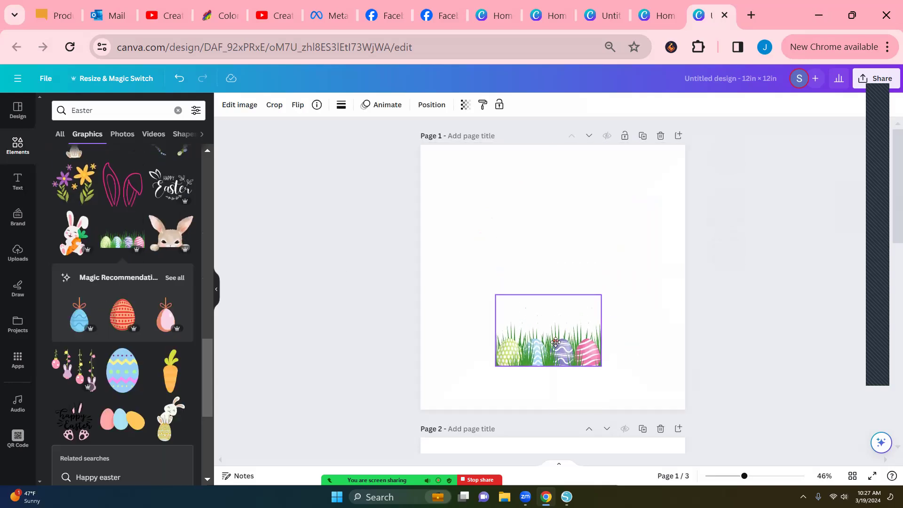
Try out the peeking brown bunny graphic on page 1 and delete it again.
click(171, 233)
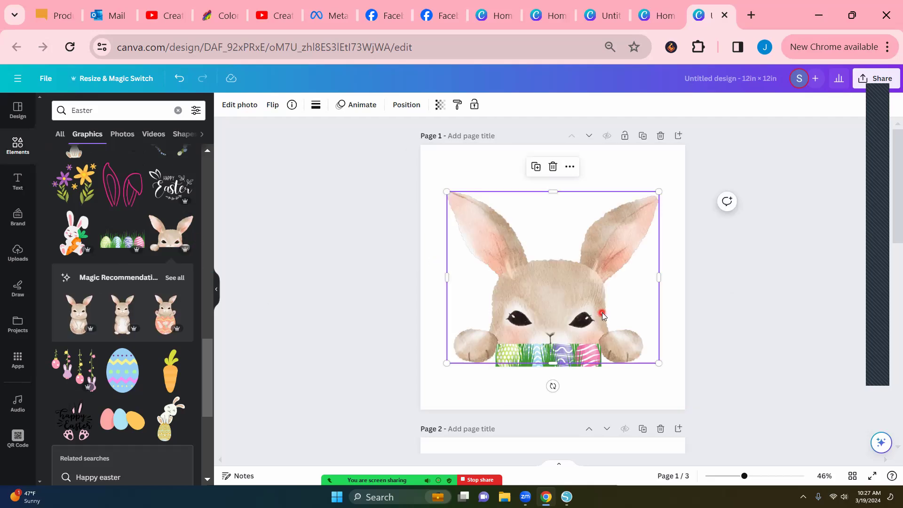
right_click(582, 301)
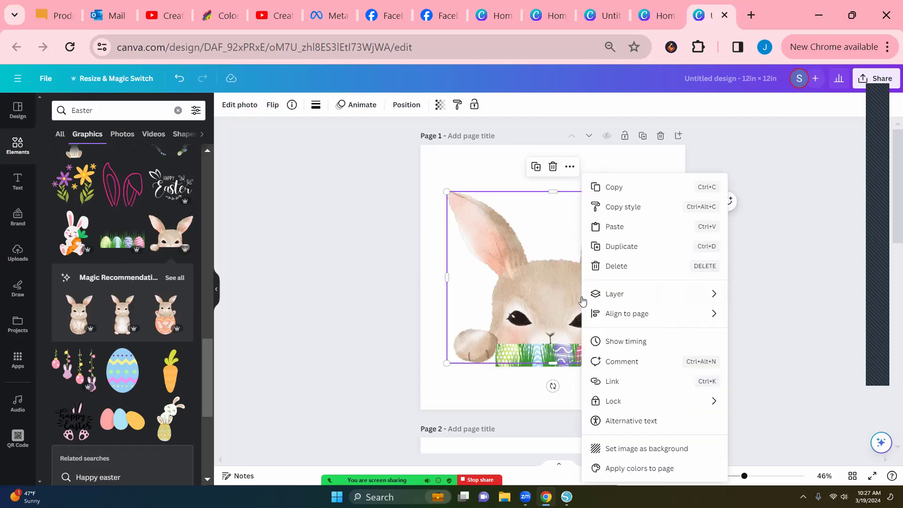
click(553, 168)
scroll(110, 356, down, 1)
scroll(109, 355, down, 10)
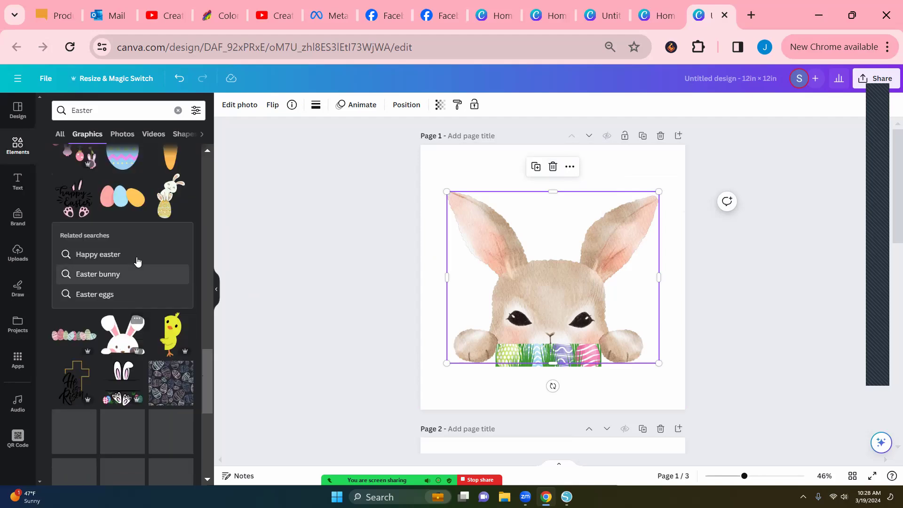
click(553, 167)
Enlarge the eggs-in-grass graphic, try it along the lower edge of page 1, and delete it.
click(564, 348)
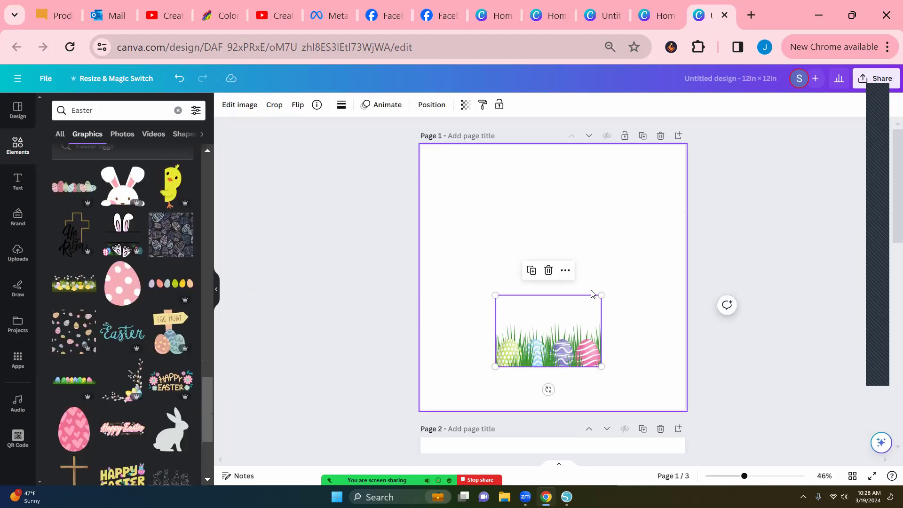
drag(601, 296, 650, 279)
drag(596, 332, 521, 316)
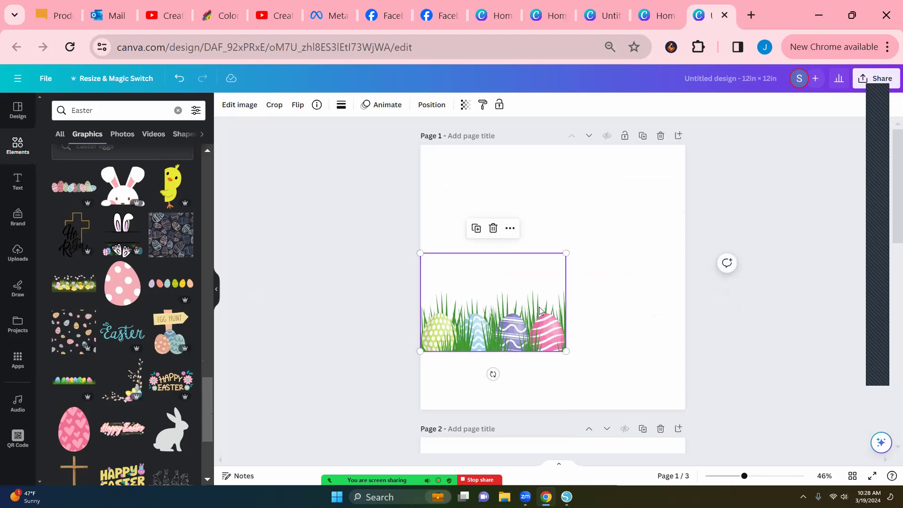
click(570, 358)
click(559, 347)
drag(567, 352, 594, 388)
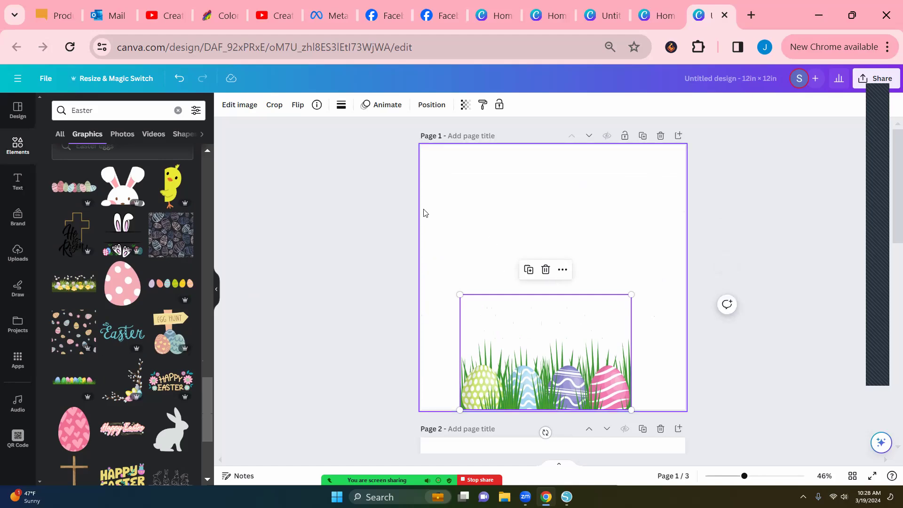
key(Delete)
Add the graphic of purple and pink bunnies with a yellow chick to the lower part of page 1.
scroll(75, 263, down, 5)
click(72, 265)
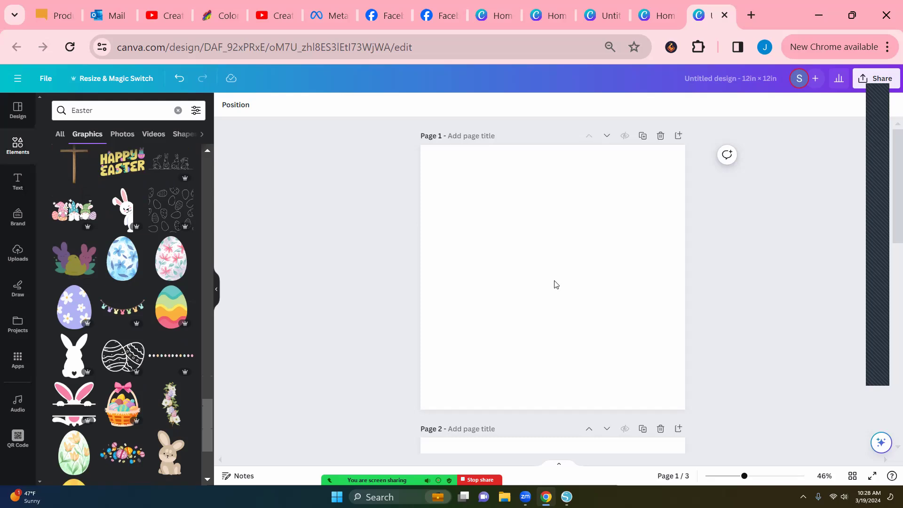
drag(560, 277, 558, 341)
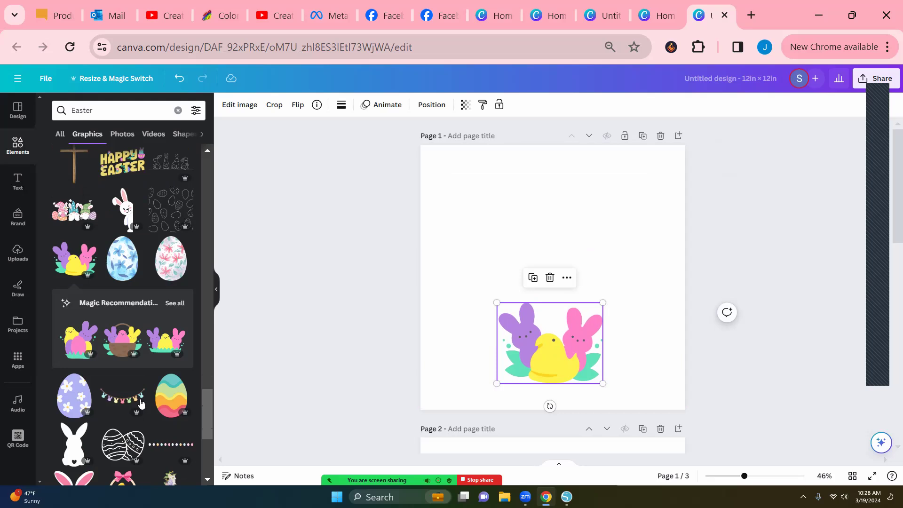
Search the graphics for "Happy easter".
scroll(148, 283, down, 5)
scroll(147, 283, up, 5)
click(100, 110)
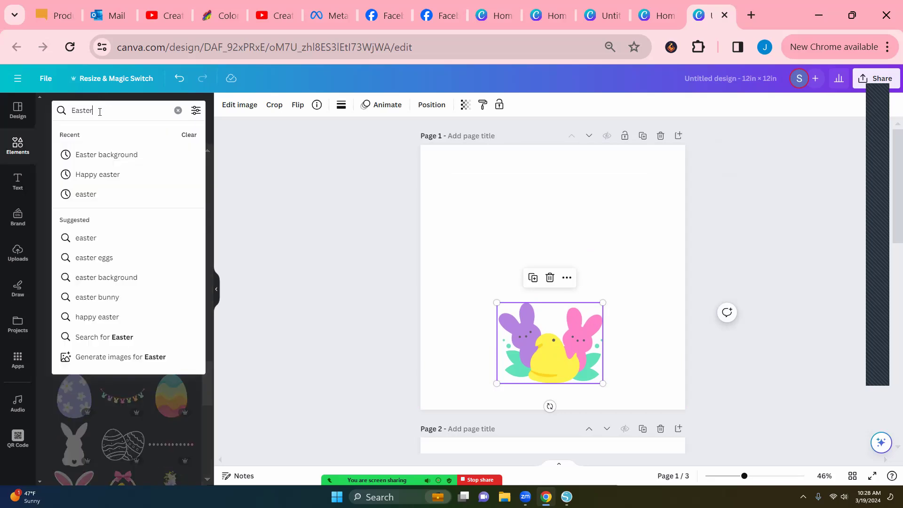
key(Escape)
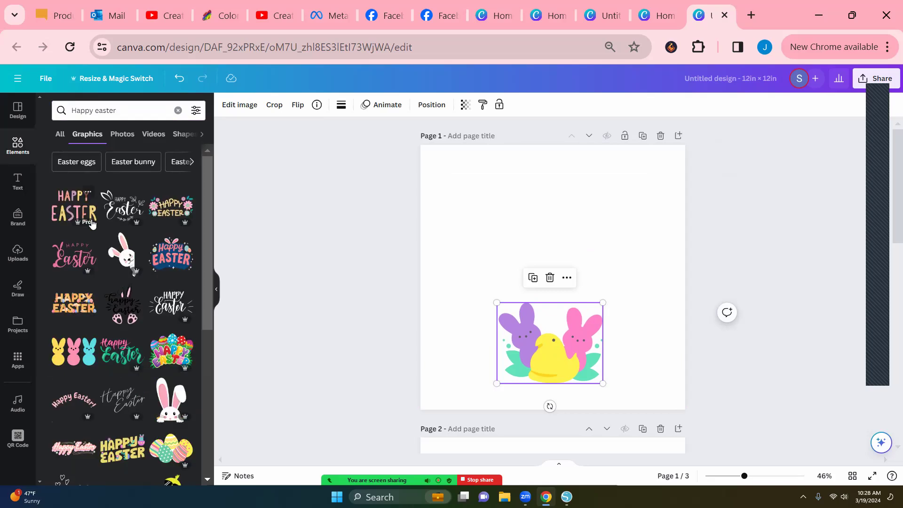
Add the pink-and-green "Happy Easter" lettering to page 1 and move the bunnies-and-chick graphic directly beneath it.
click(111, 370)
drag(550, 275, 553, 226)
drag(548, 356, 548, 290)
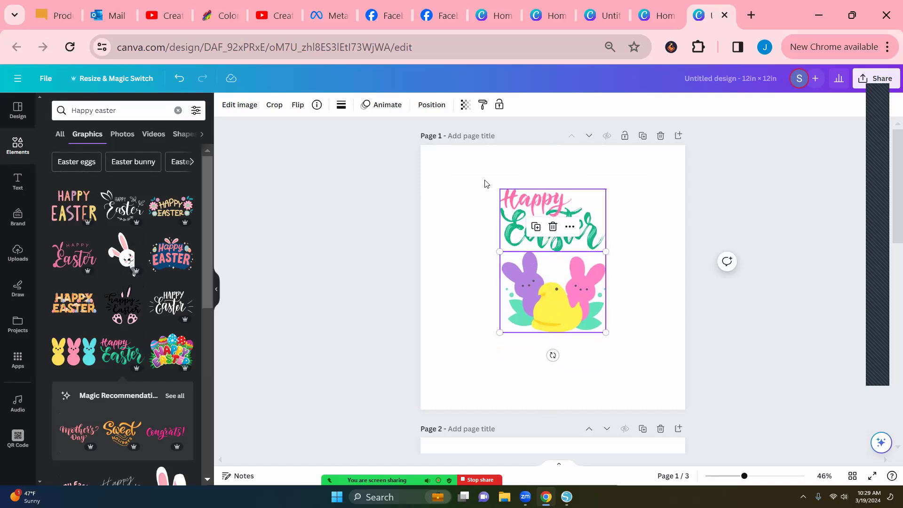
Try aligning the "Happy Easter" lettering to the page's left edge, top edge and vertical middle.
drag(491, 182, 617, 347)
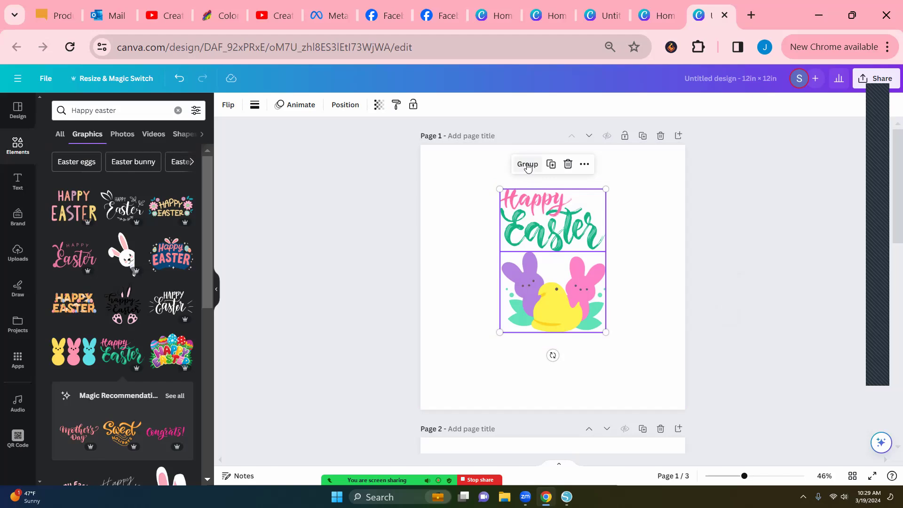
click(630, 221)
click(605, 224)
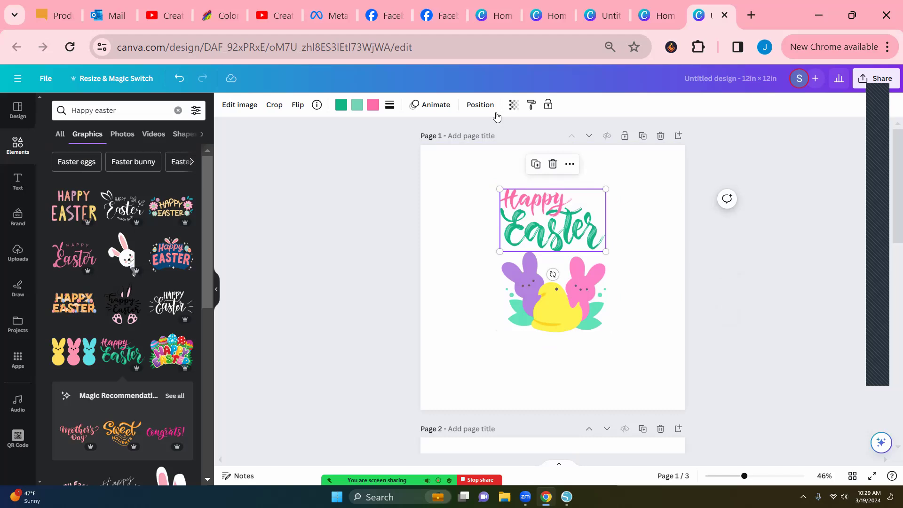
click(480, 104)
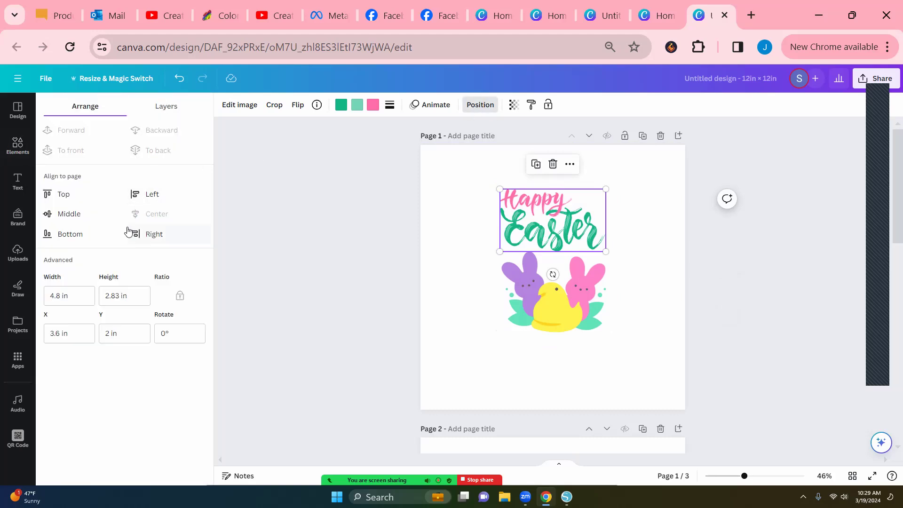
click(155, 193)
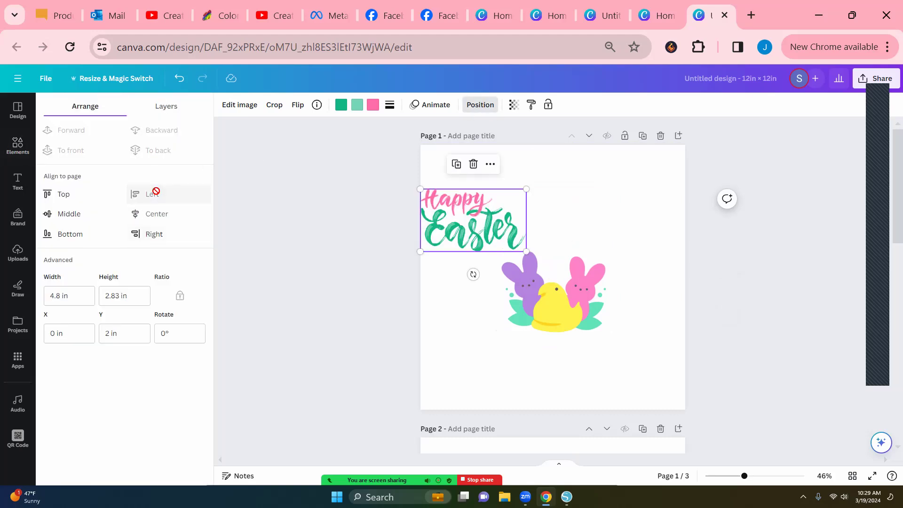
click(61, 194)
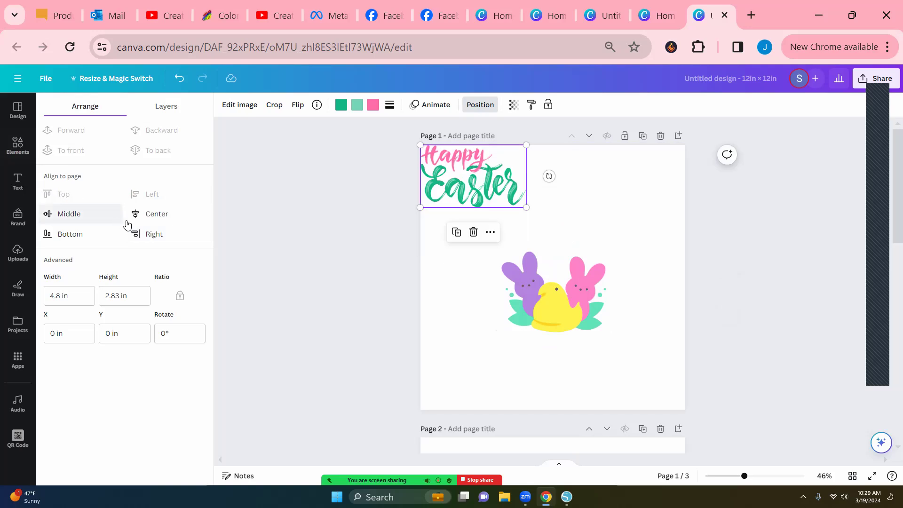
click(67, 213)
Move the "Happy Easter" lettering back directly above the bunnies-and-chick graphic and group the two.
drag(482, 281, 563, 225)
drag(485, 179, 614, 338)
key(ctrl+z)
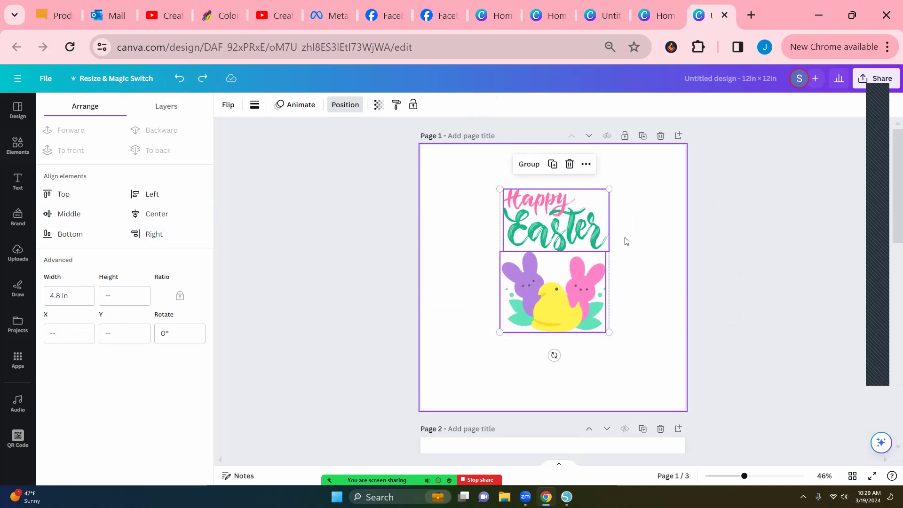
click(609, 211)
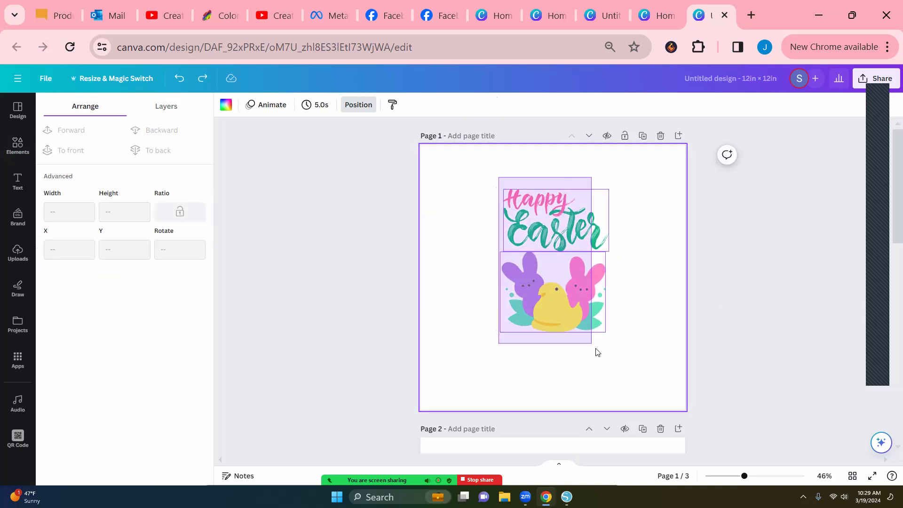
click(522, 198)
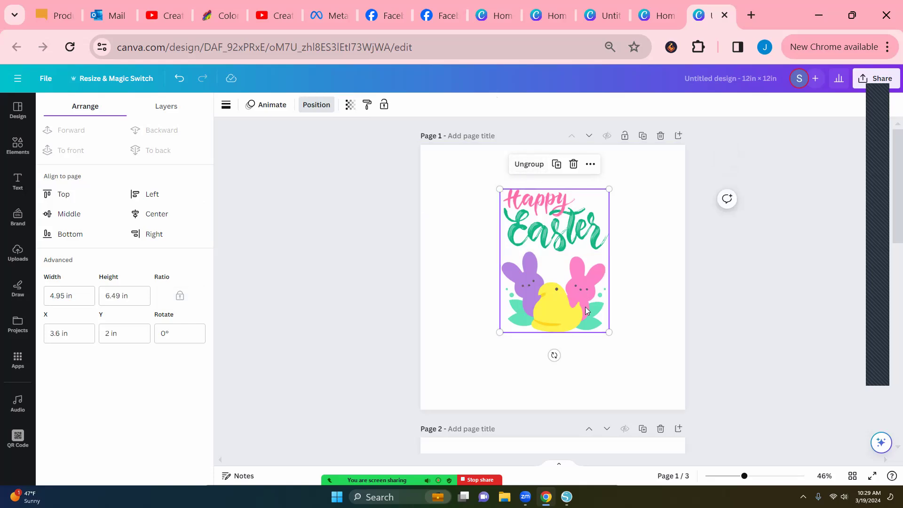
Enlarge the Easter group to about 6.16 × 8.08 in and center it horizontally on page 1, about 1.37 in from the upper edge.
drag(609, 332, 629, 374)
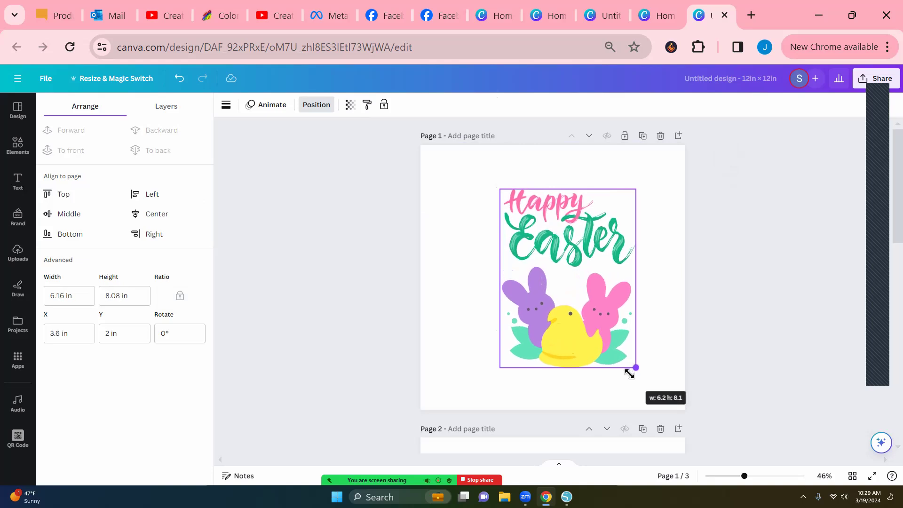
drag(630, 375, 629, 374)
mouse_move(606, 317)
mouse_down()
mouse_move(582, 310)
mouse_move(603, 317)
mouse_move(596, 310)
mouse_up()
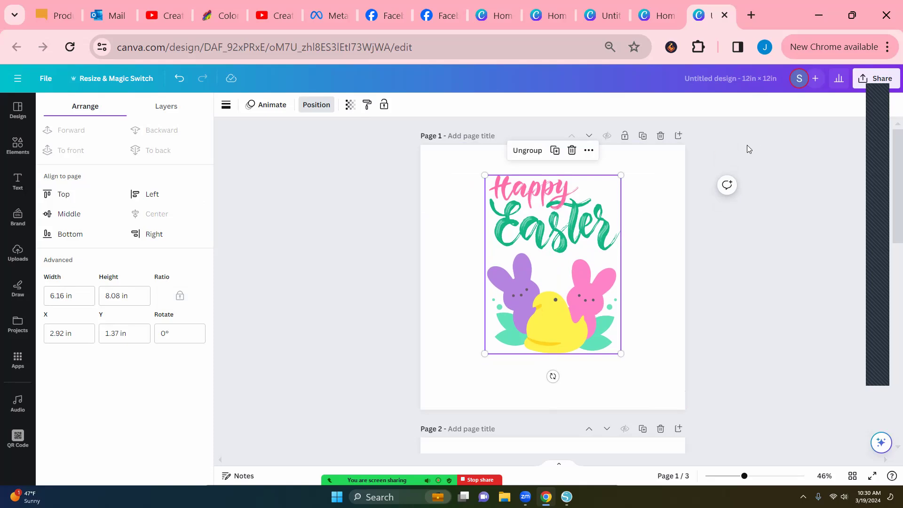
Add the graphic of three Easter gnomes with eggs to page 2, centered across most of the page width.
scroll(671, 310, down, 5)
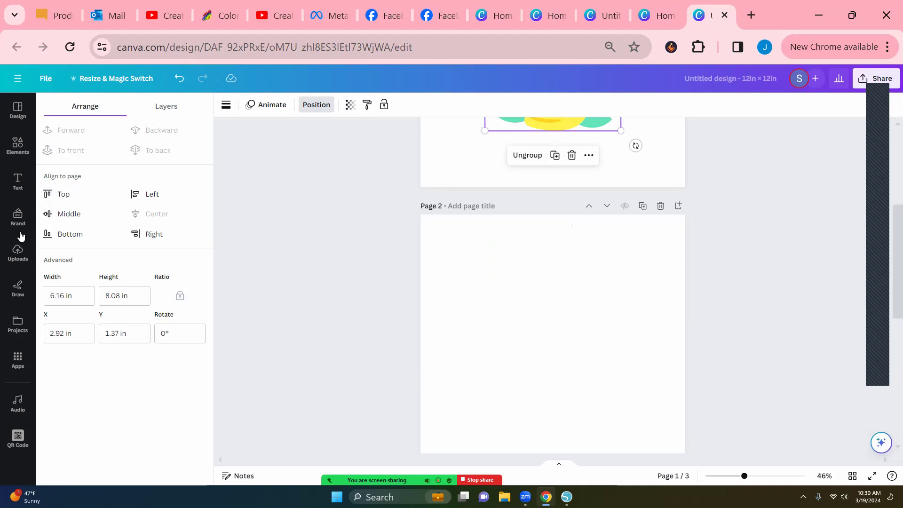
scroll(557, 318, down, 5)
scroll(399, 288, up, 5)
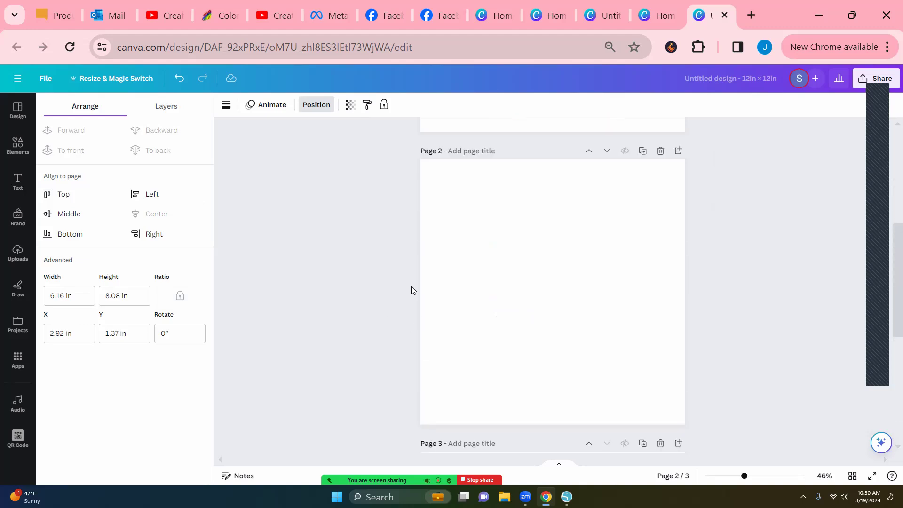
click(17, 146)
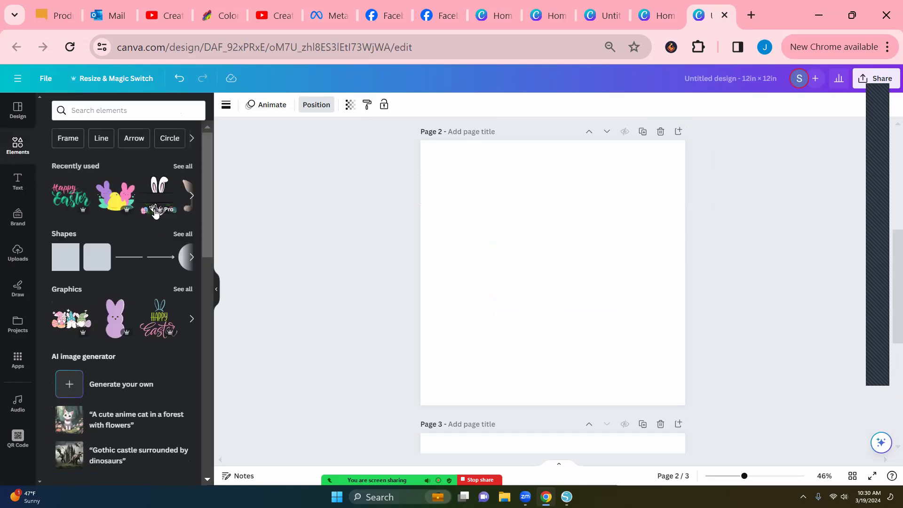
click(80, 328)
drag(560, 306, 570, 306)
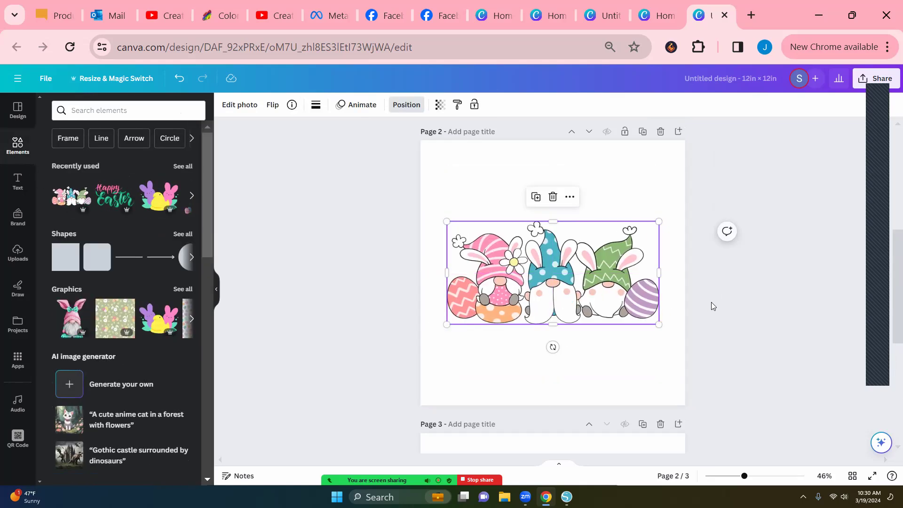
Add the navy-and-pink "Happy Easter" graphic with bunny ears from the recently used elements to page 3.
scroll(720, 315, down, 5)
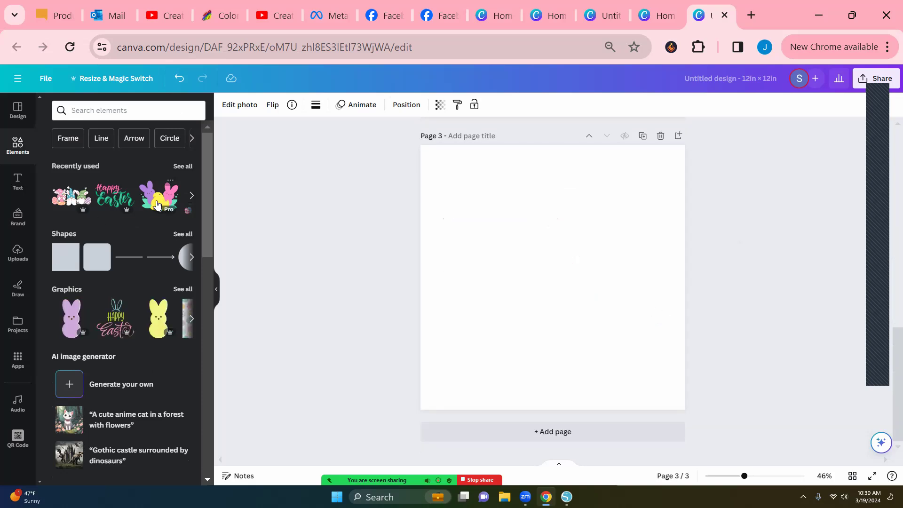
click(183, 167)
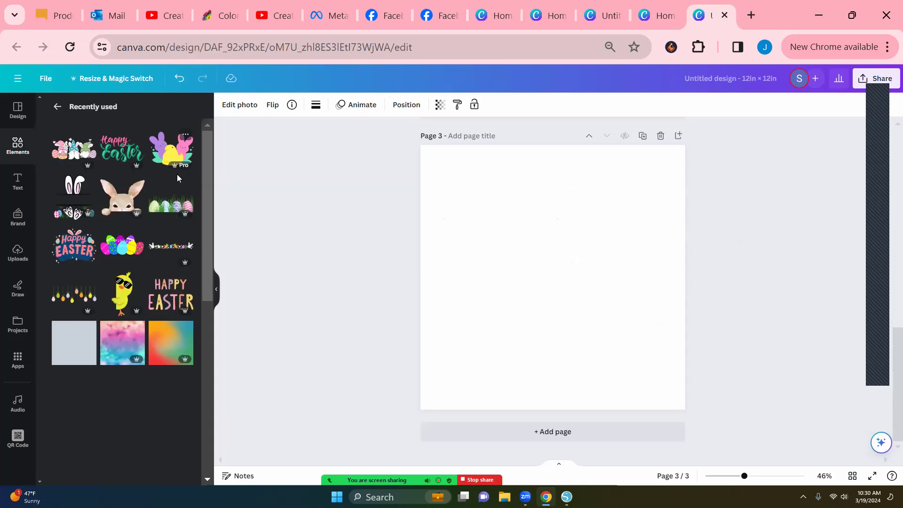
scroll(137, 289, down, 3)
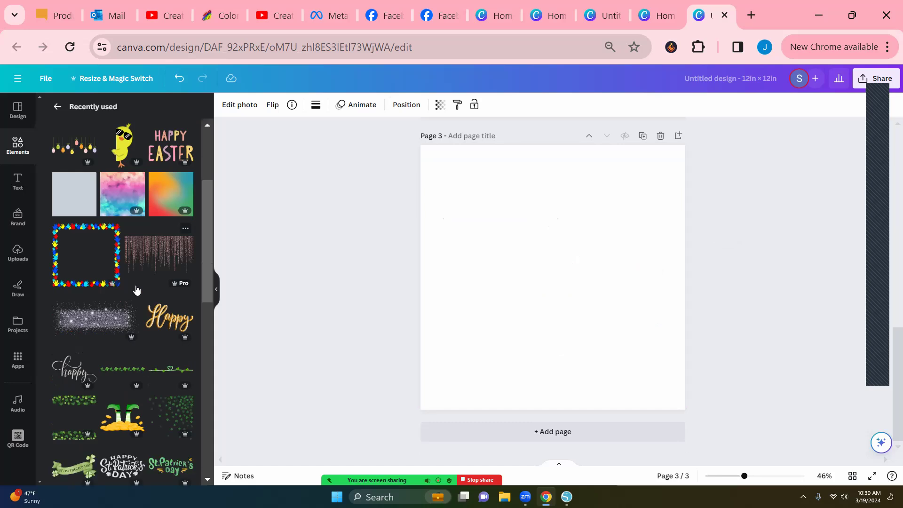
scroll(137, 290, up, 3)
click(85, 253)
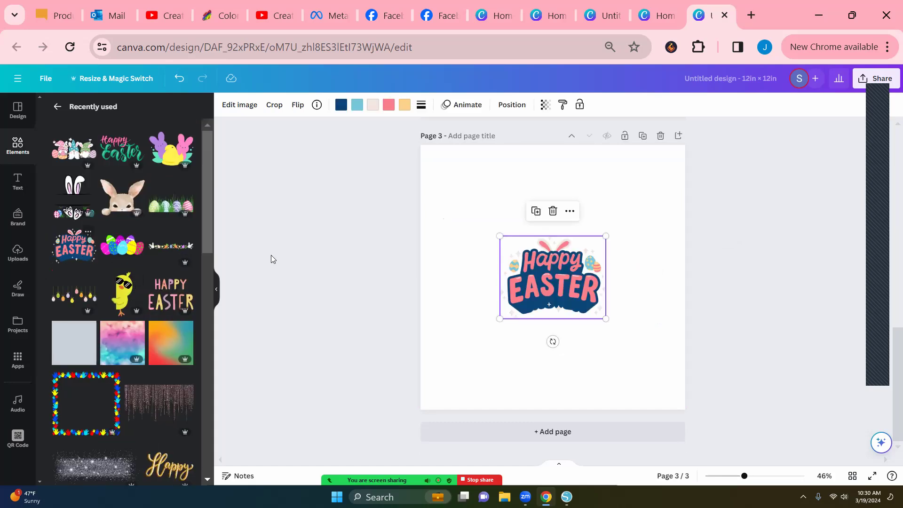
Enlarge the "Happy Easter" graphic to nearly the full width of page 3 and center it on the page.
drag(606, 236, 555, 299)
drag(618, 226, 690, 189)
drag(580, 293, 571, 296)
drag(671, 182, 683, 175)
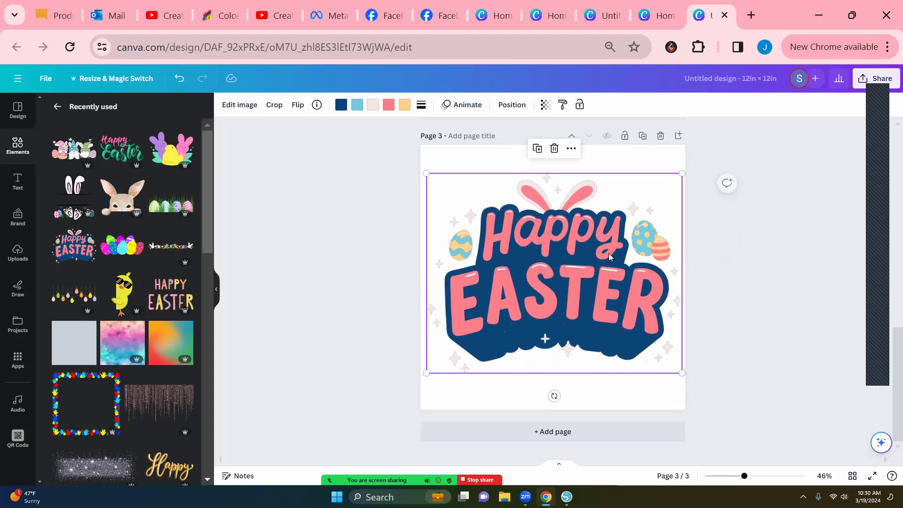
click(728, 249)
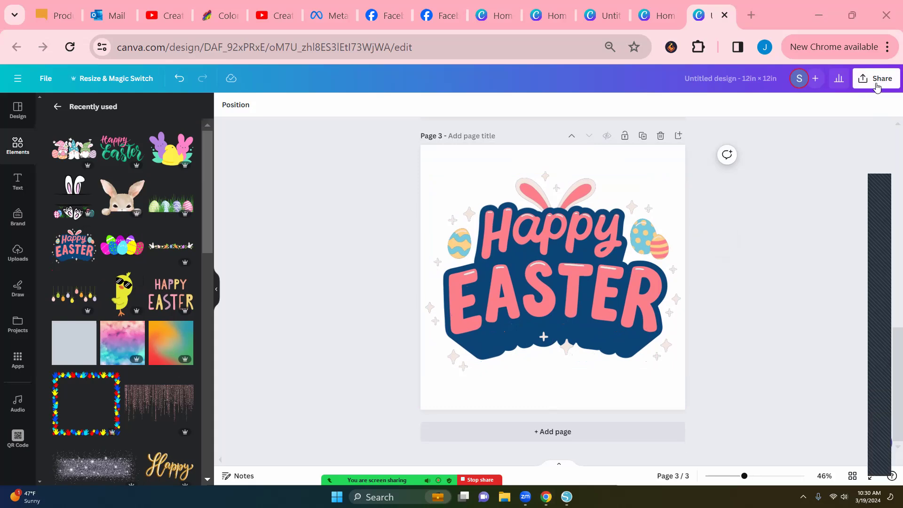
Download all 3 pages as PNG files with a transparent background at size 1.
click(876, 80)
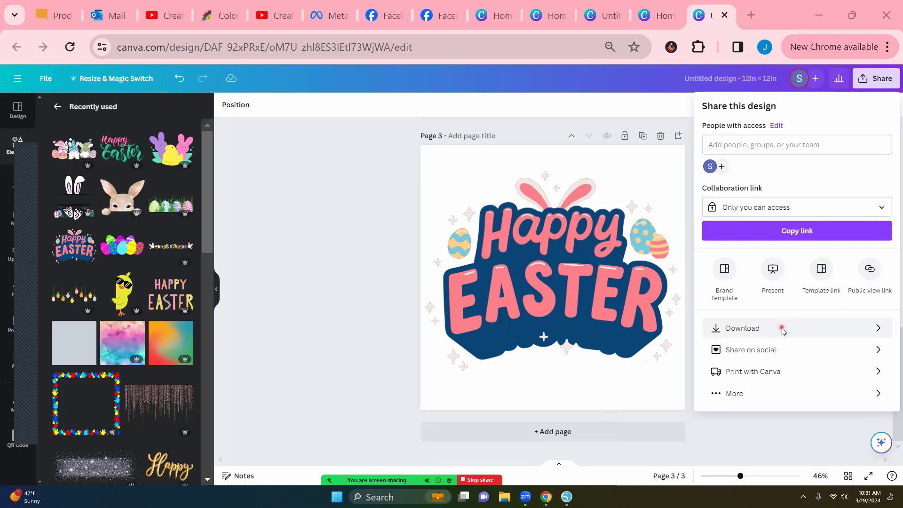
click(782, 332)
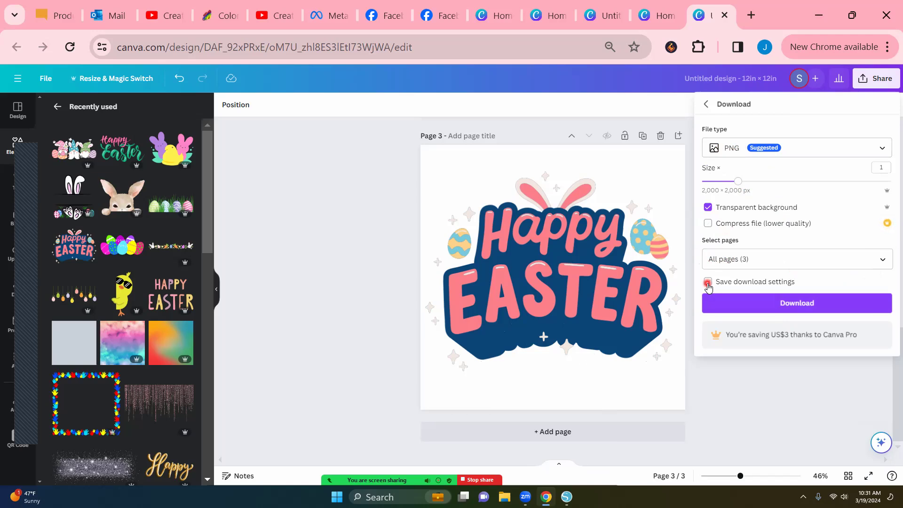
click(811, 309)
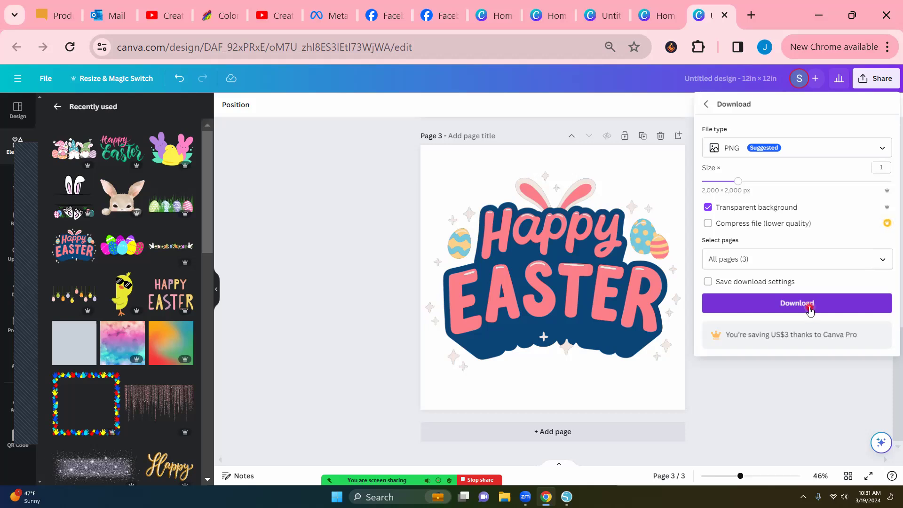
click(810, 309)
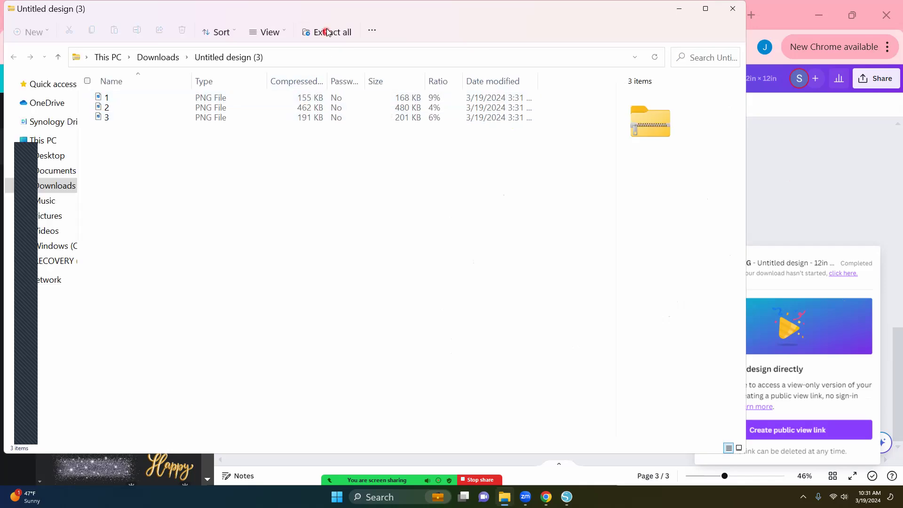
Extract the downloaded "Untitled design (3)" archive into its Downloads folder and close both file windows.
click(333, 33)
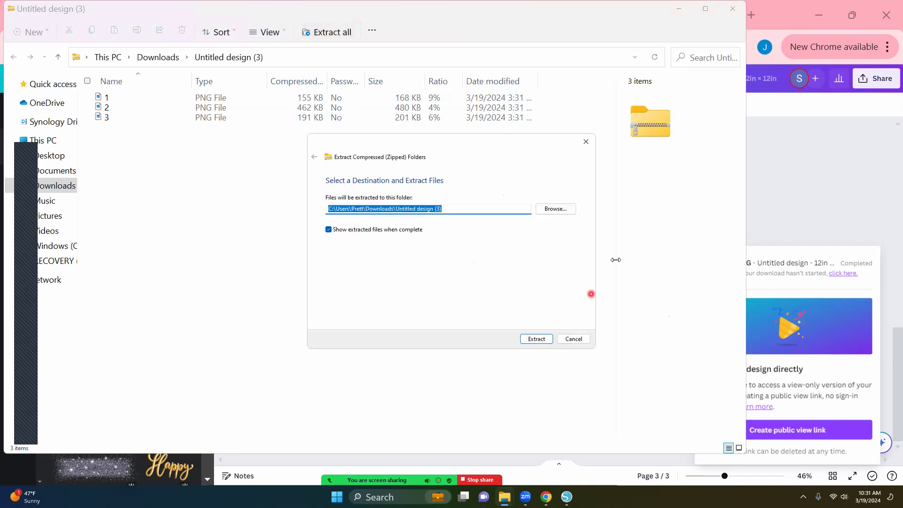
click(536, 339)
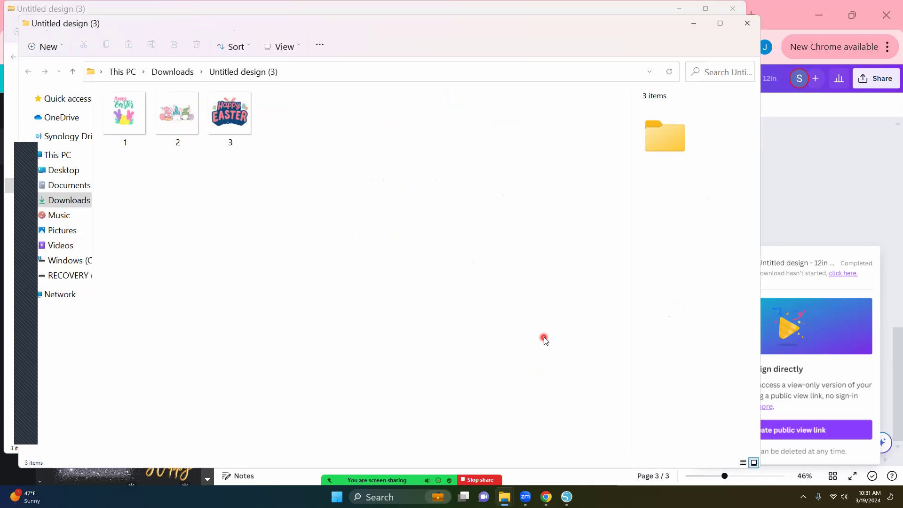
click(748, 24)
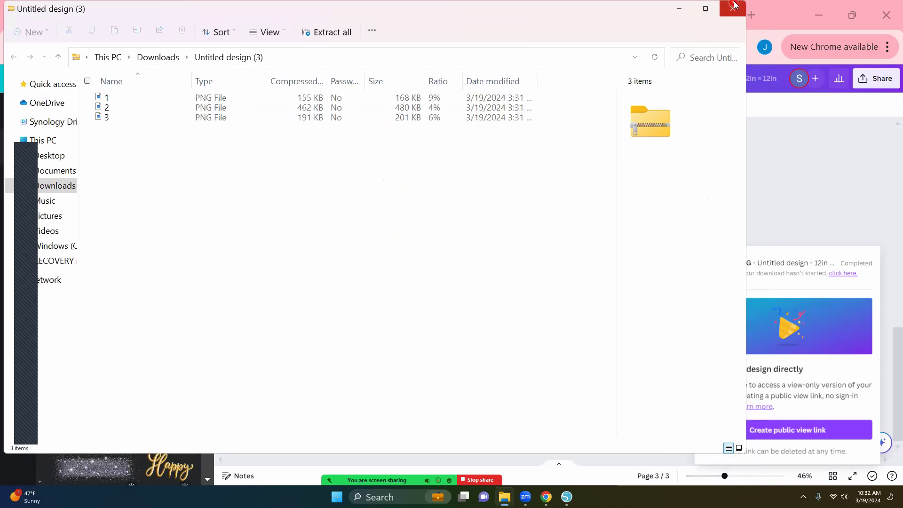
click(733, 8)
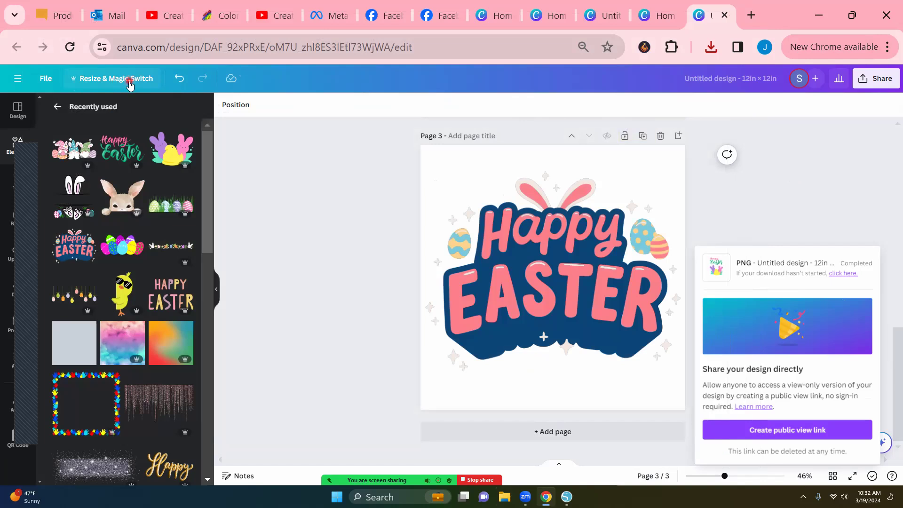
Leave the 12 × 12 in design and return to the Canva home page.
click(44, 81)
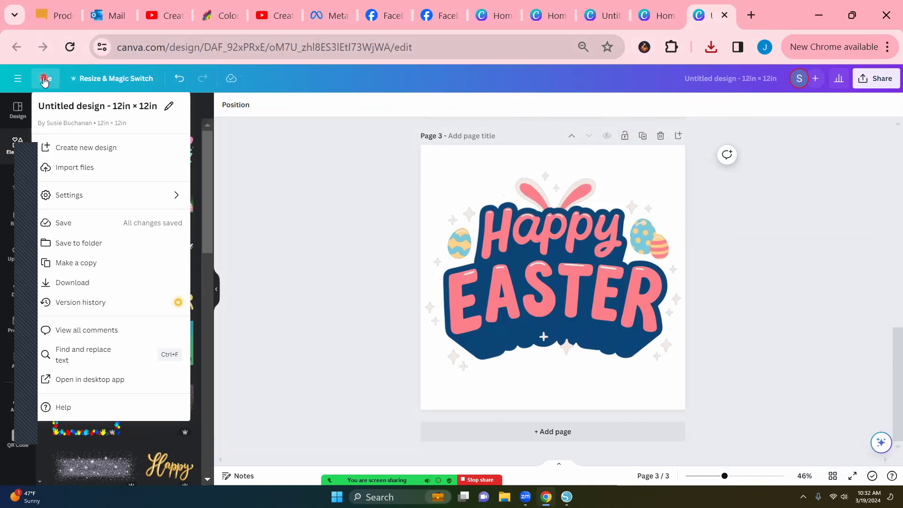
click(18, 80)
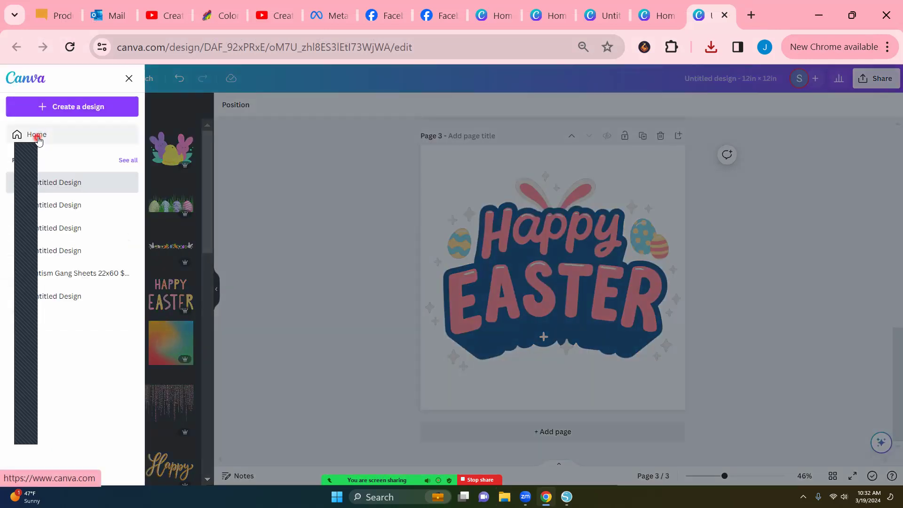
click(38, 136)
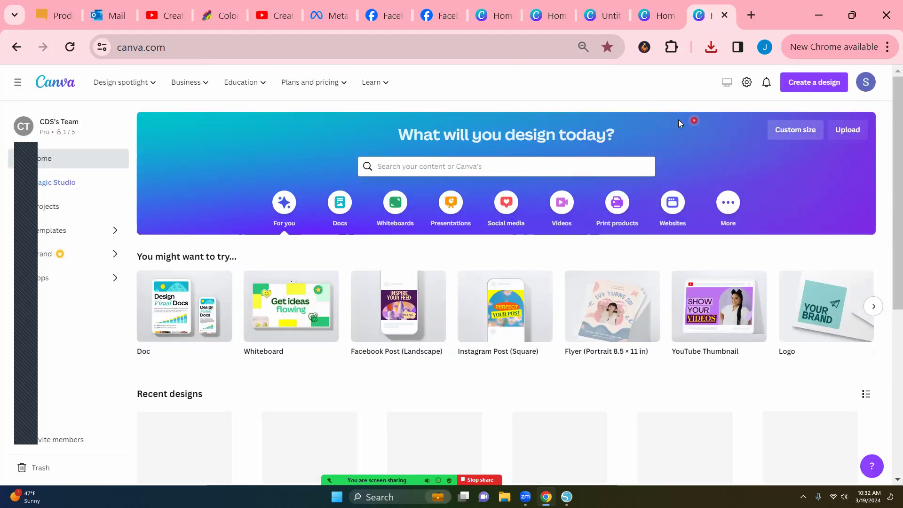
Create a new custom-size design in inches, 22 in wide and 70 in high.
click(794, 134)
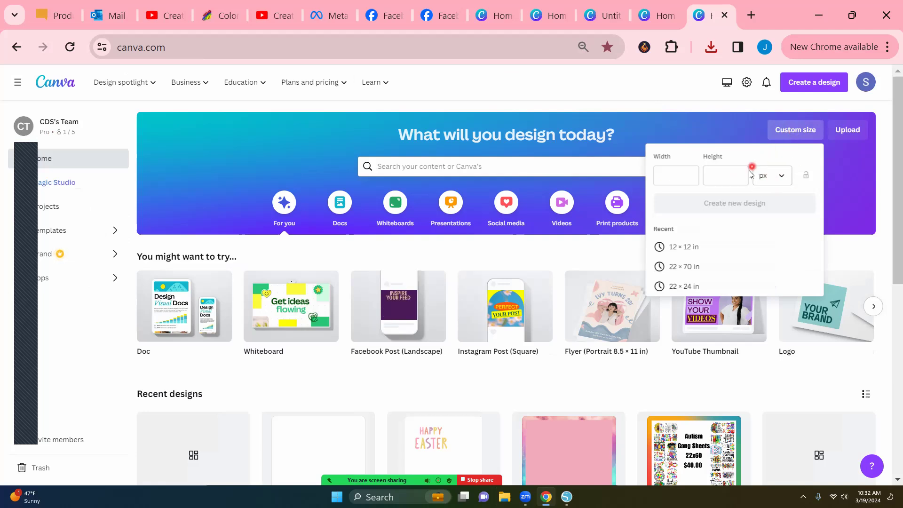
click(781, 178)
click(772, 226)
click(674, 177)
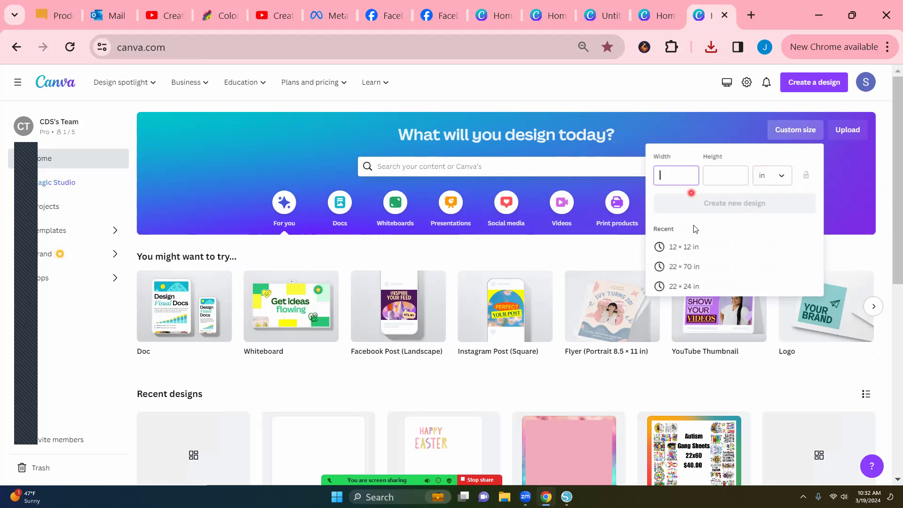
click(667, 180)
text(22)
click(735, 179)
text(70)
key(Return)
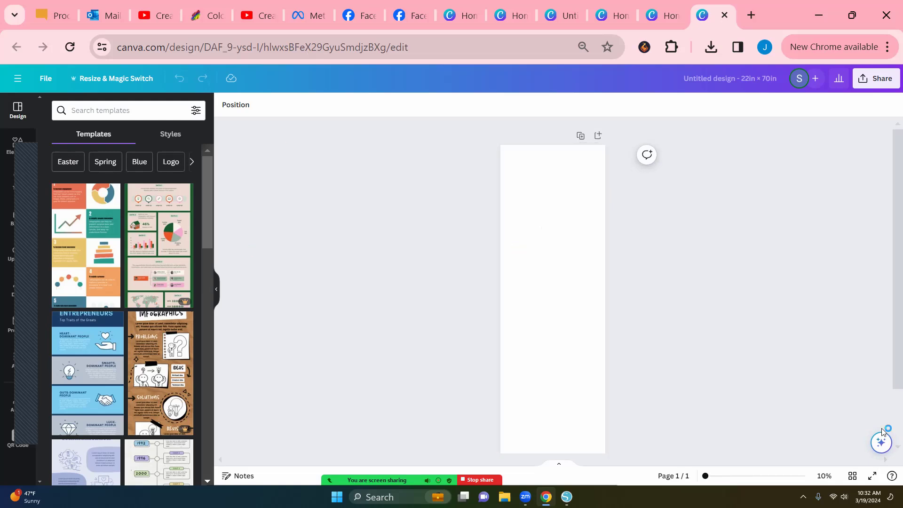
Go to the uploaded images of the new design and open the file chooser for uploading more.
click(343, 264)
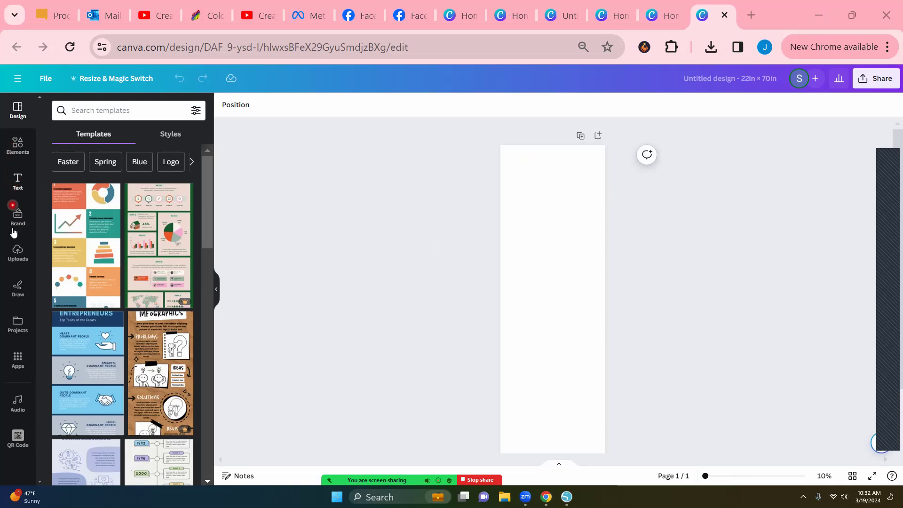
click(15, 260)
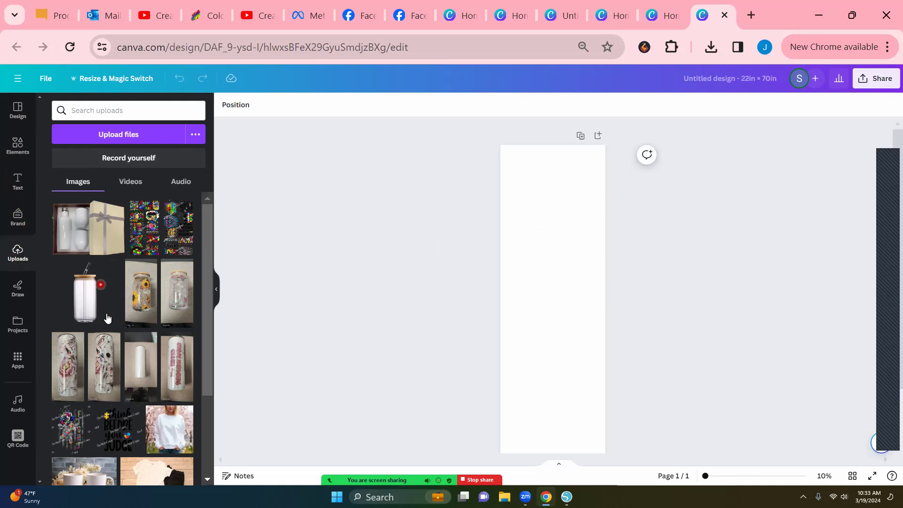
scroll(108, 318, down, 10)
scroll(133, 323, up, 10)
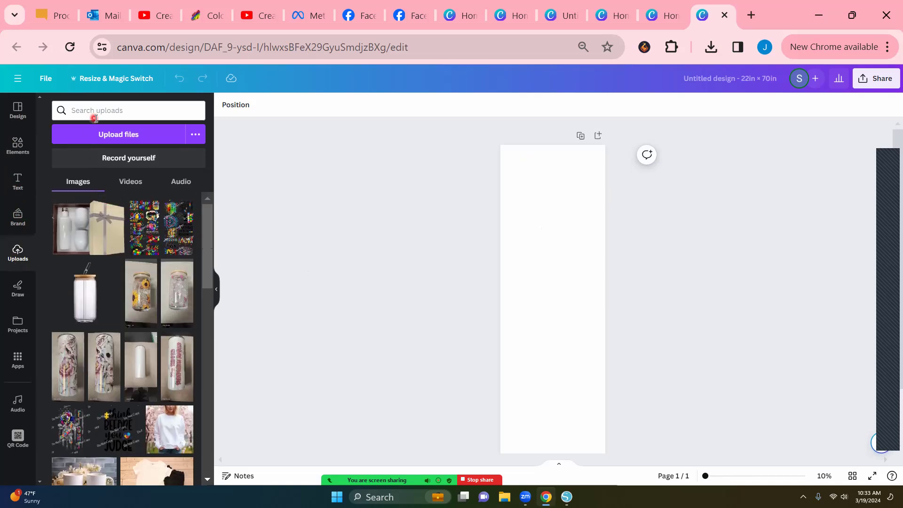
click(127, 139)
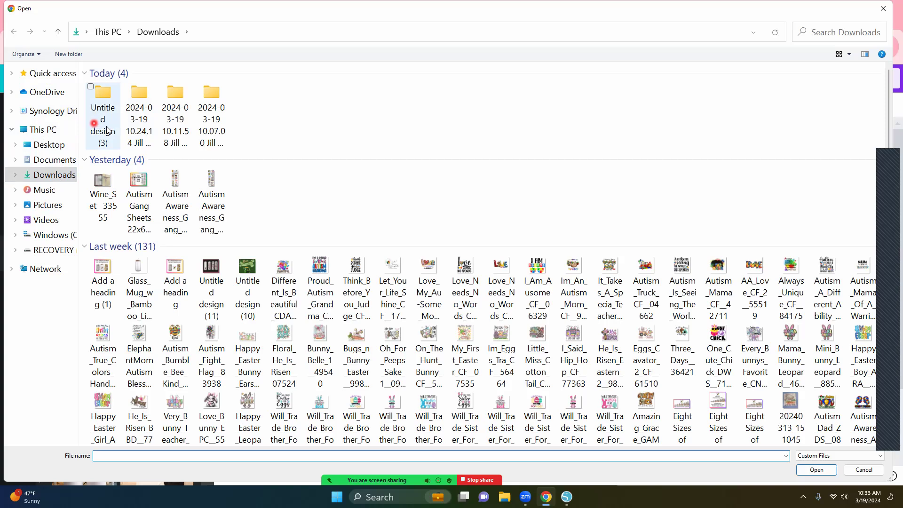
click(155, 97)
ctrl+click(176, 98)
ctrl+click(207, 99)
key(Return)
click(59, 32)
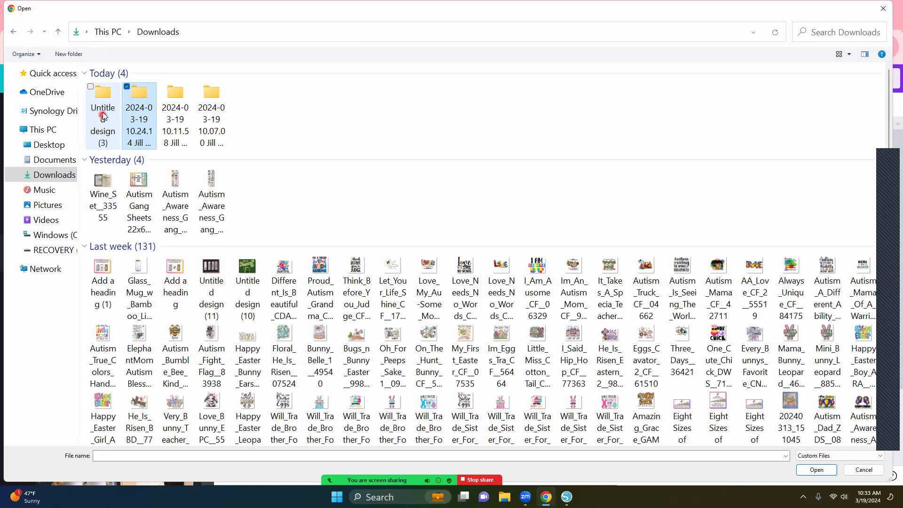
Upload images 1, 2 and 3 from the extracted "Untitled design (3)" folder in Downloads.
double_click(104, 111)
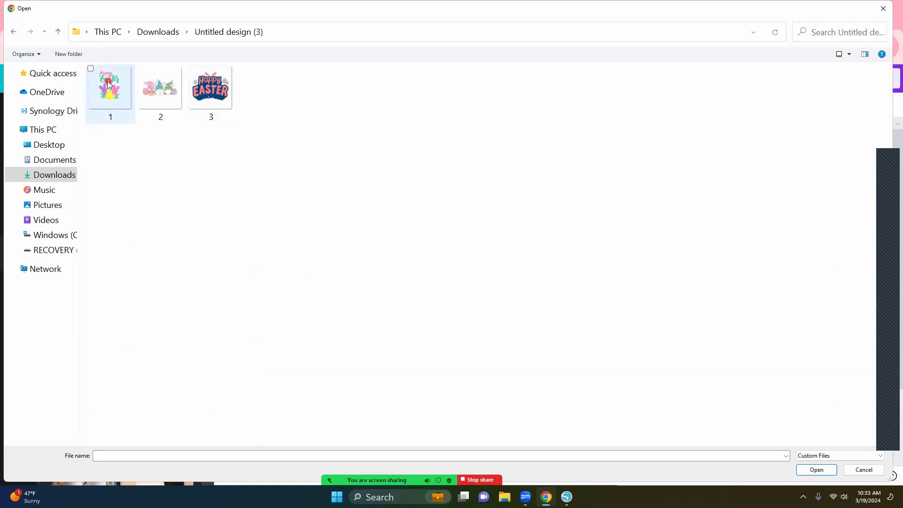
click(113, 92)
shift+click(205, 87)
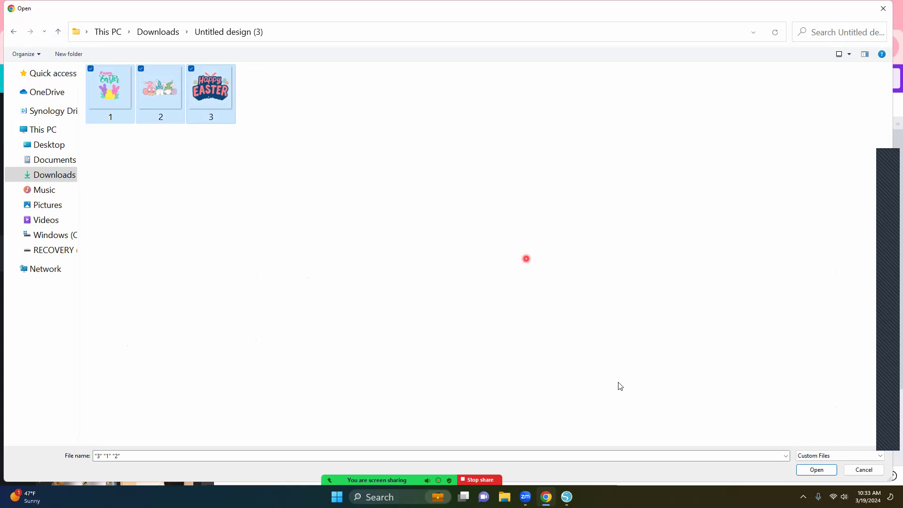
click(826, 470)
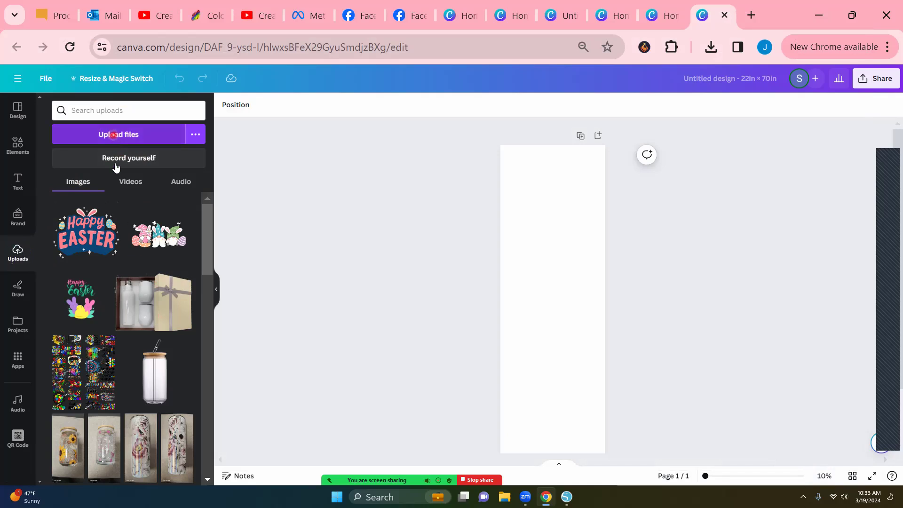
Add the uploaded navy-and-pink "Happy Easter" image, shrink it to under half the page width and place it in the page's top-left corner.
click(101, 245)
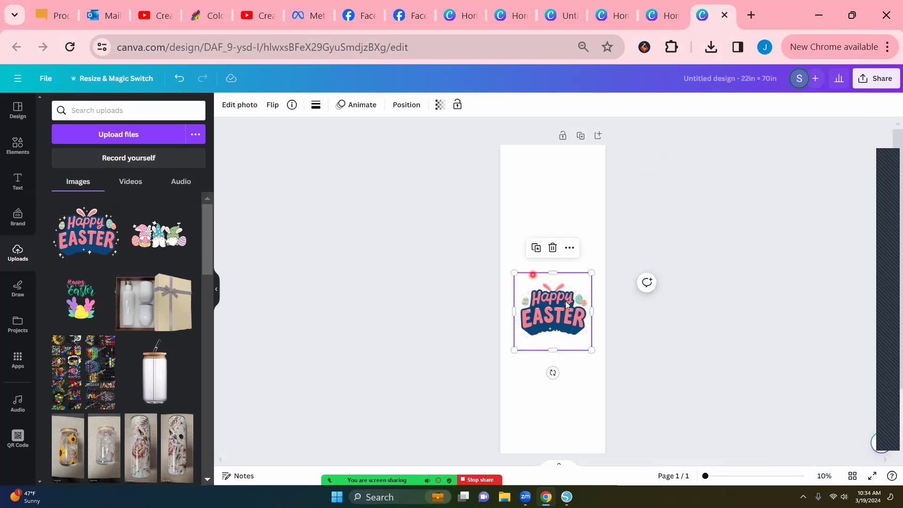
mouse_move(591, 273)
mouse_down()
mouse_move(581, 282)
mouse_move(591, 276)
mouse_up()
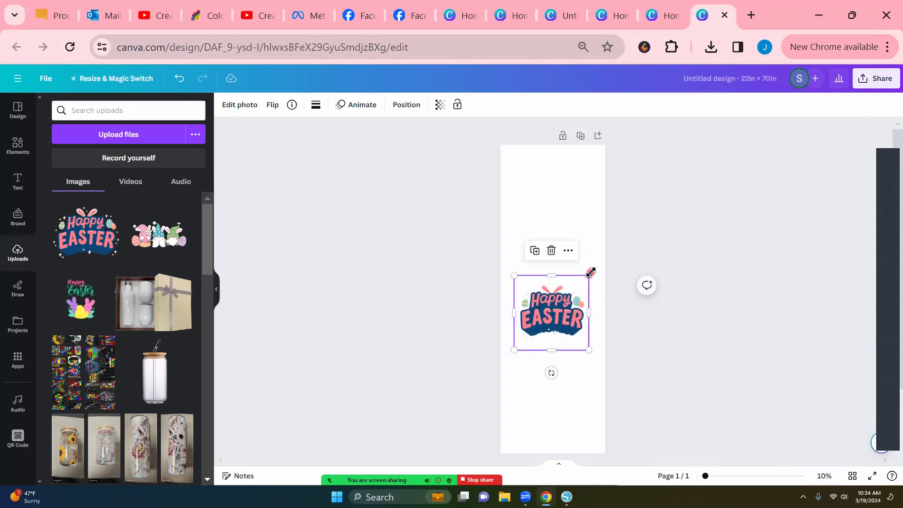
drag(591, 272, 525, 169)
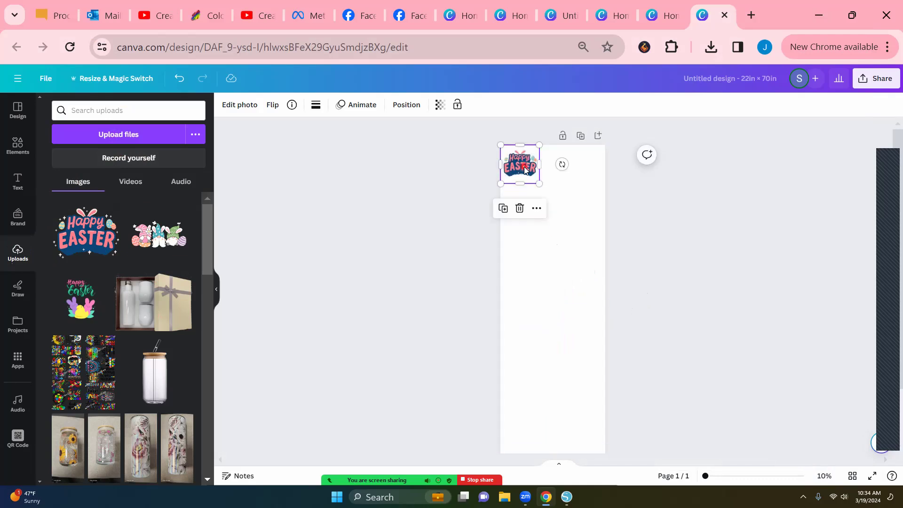
Duplicate the navy-and-pink "Happy Easter" image twice, placing one copy beside the original and shrinking the other into the page's top-right corner.
right_click(525, 170)
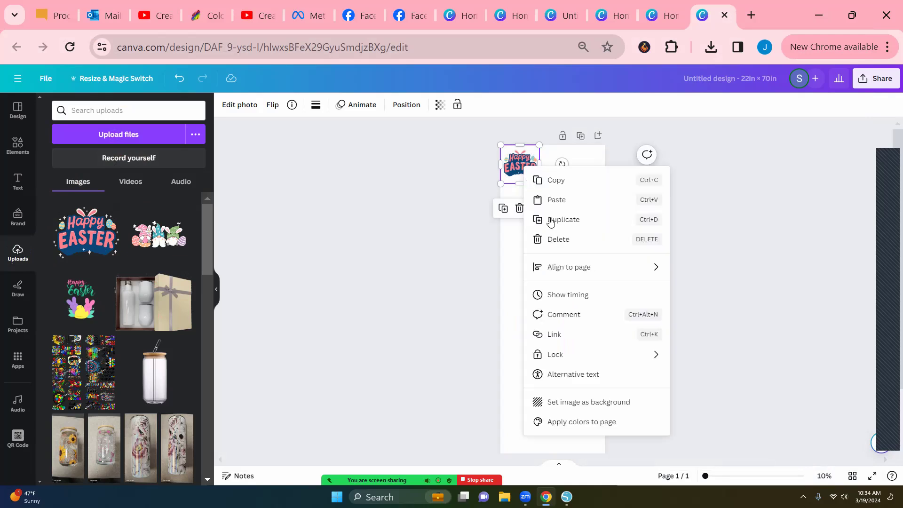
click(561, 224)
drag(540, 169, 567, 174)
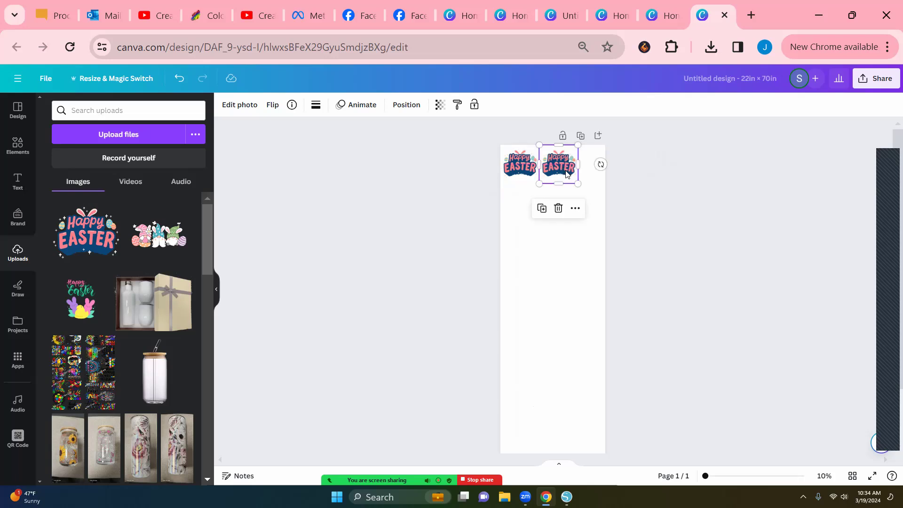
right_click(567, 174)
click(598, 243)
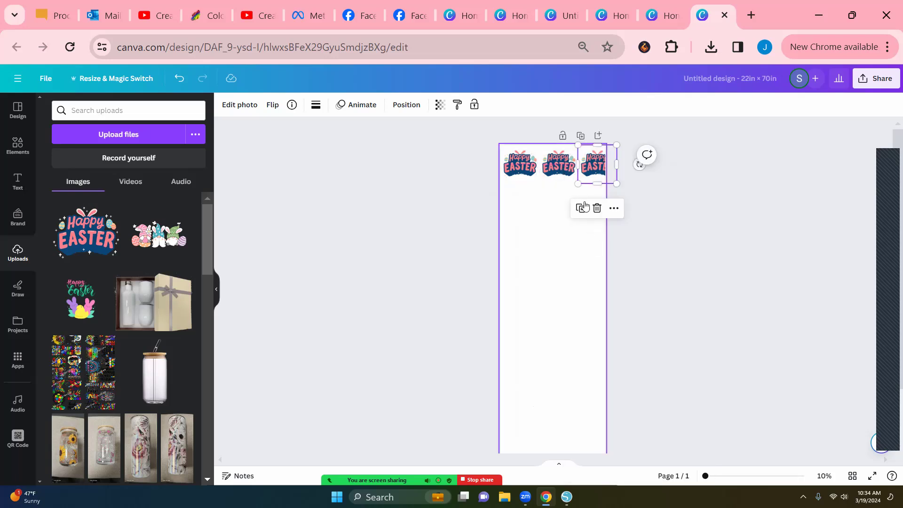
mouse_move(595, 170)
mouse_down()
mouse_move(576, 197)
mouse_move(558, 201)
mouse_move(596, 177)
mouse_move(596, 162)
mouse_up()
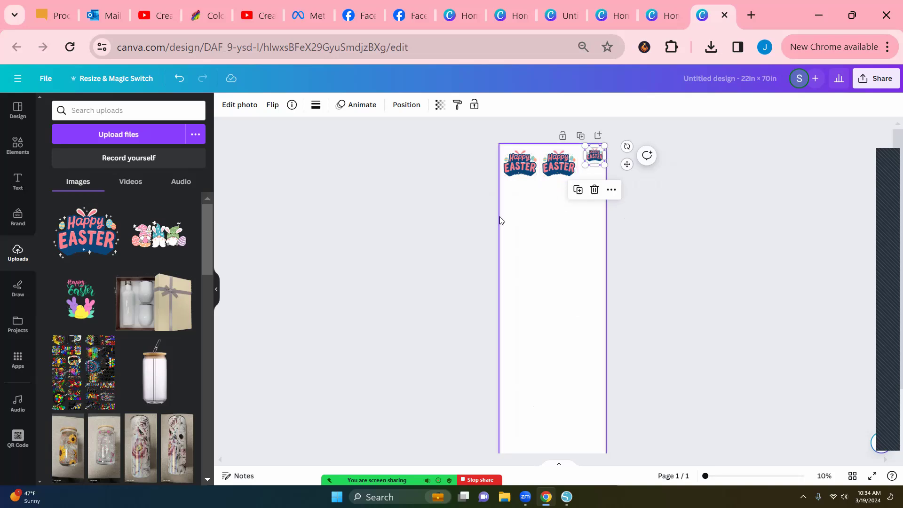
Add the uploaded Easter gnomes image to the page and crop away its empty margins to about 13.7 × 7.2 in.
click(159, 236)
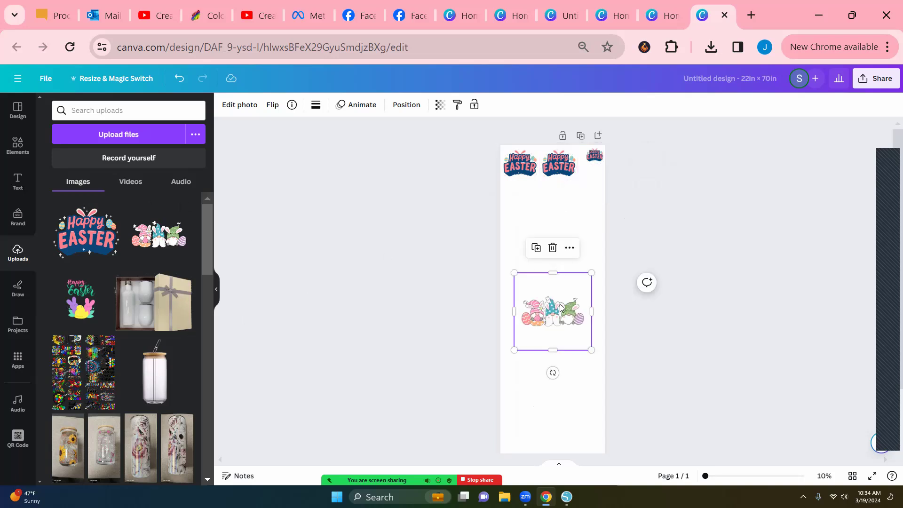
drag(553, 276, 551, 291)
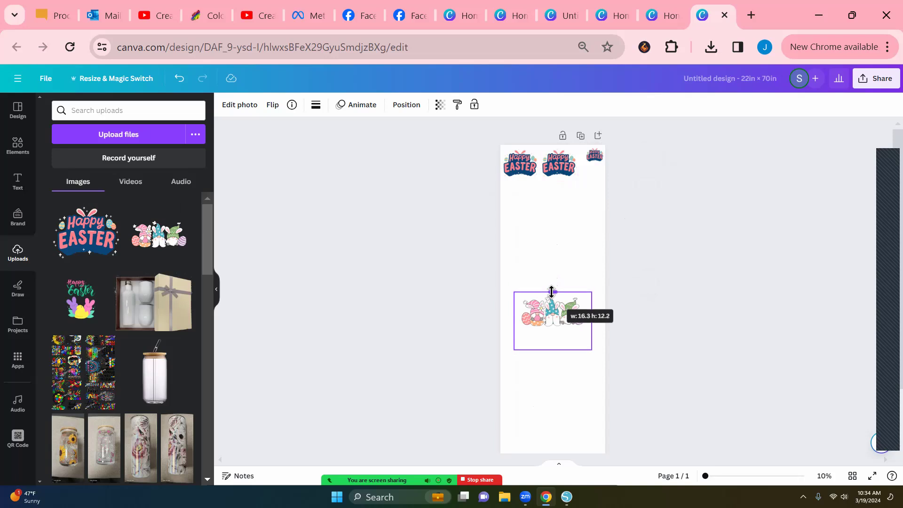
drag(551, 349, 586, 309)
drag(517, 311, 520, 311)
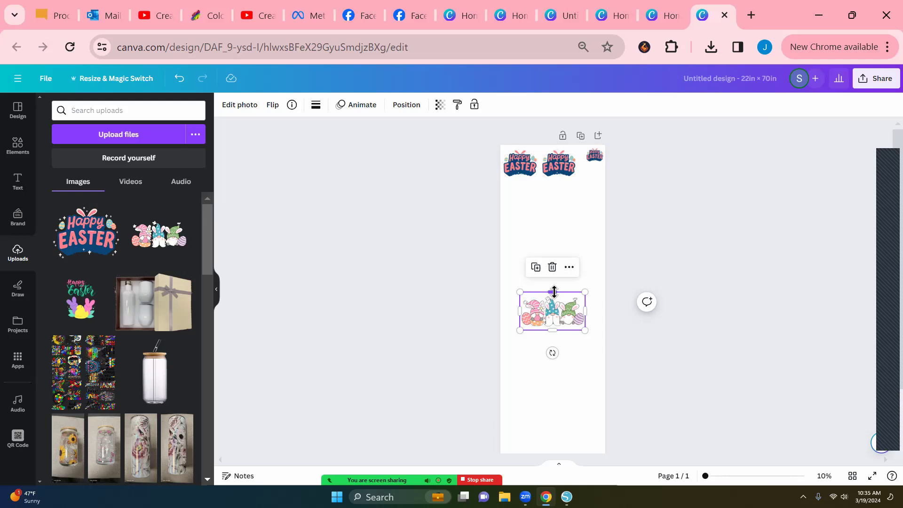
drag(554, 291, 561, 293)
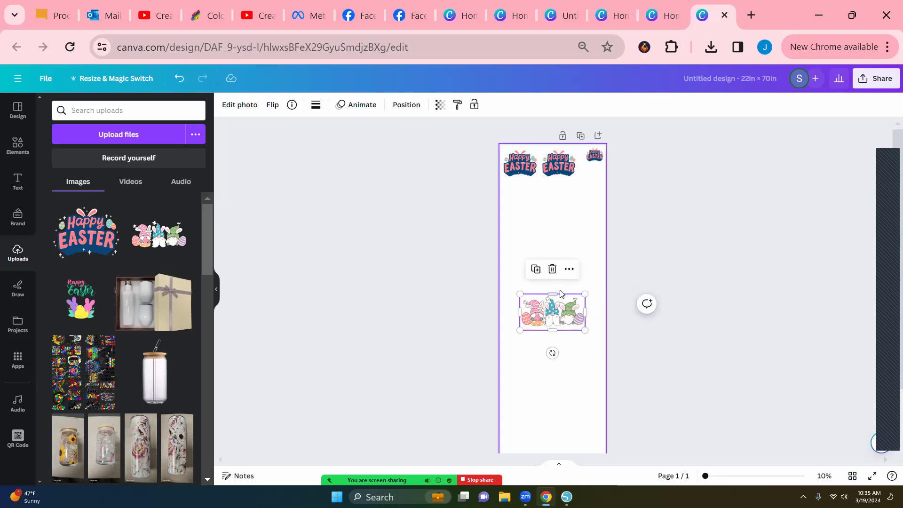
drag(552, 330, 553, 328)
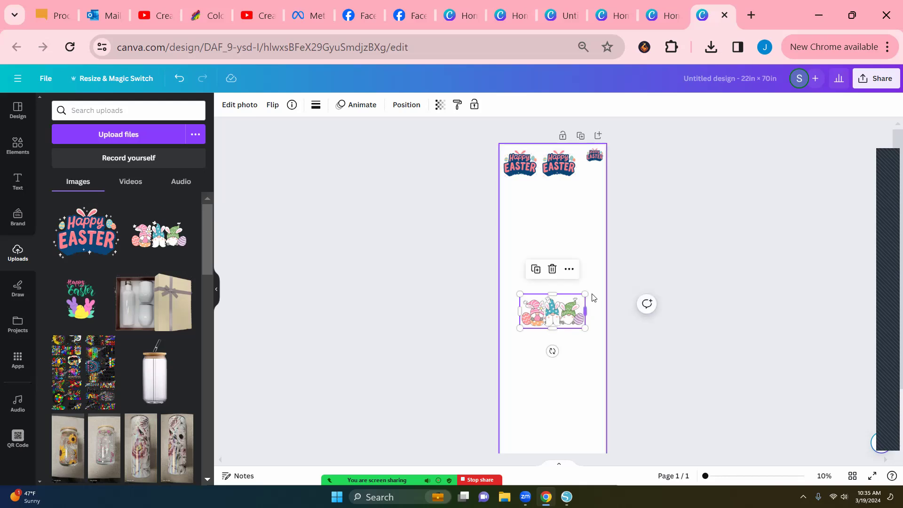
Shrink the gnomes image to under half the page width and place it at the left edge below the first "Happy Easter" graphic.
drag(584, 292, 588, 292)
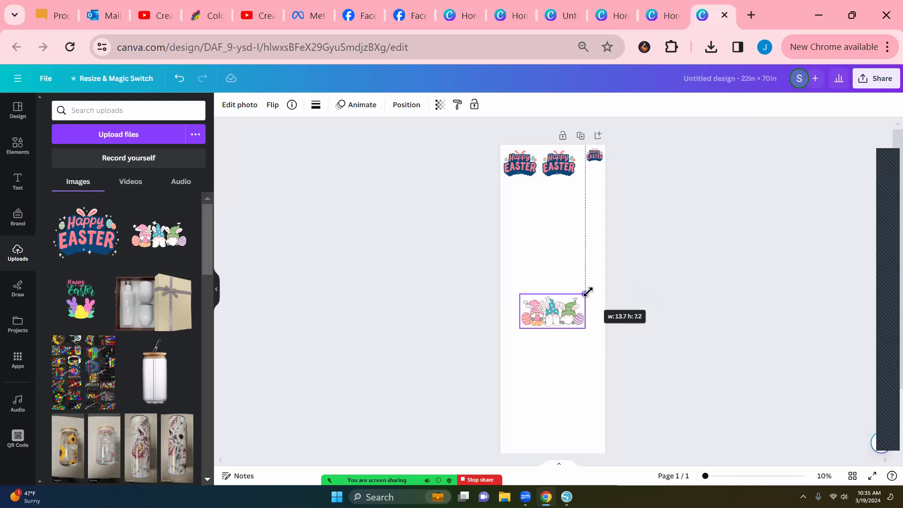
drag(588, 292, 564, 297)
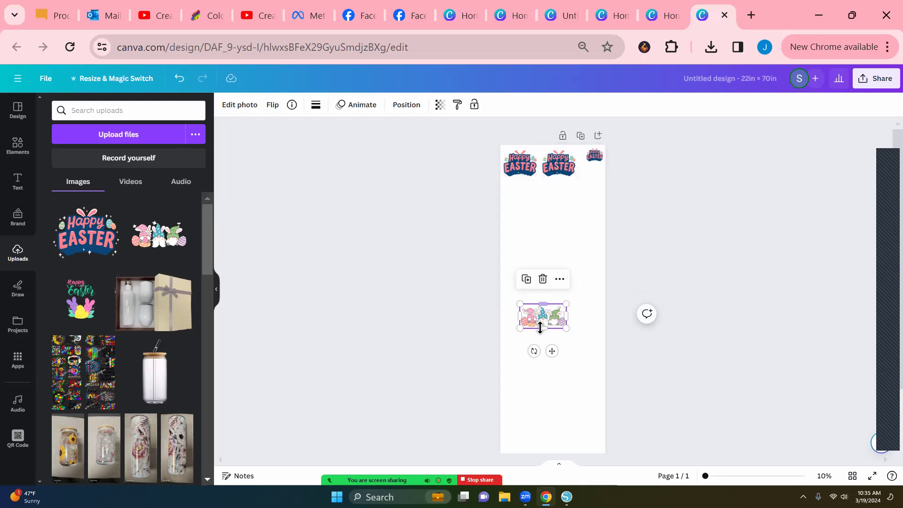
drag(552, 351, 536, 226)
drag(532, 226, 533, 230)
Add the uploaded bunnies-and-chick "Happy Easter" image, crop off its empty margins and place it at the page's right edge beside the gnomes.
click(72, 309)
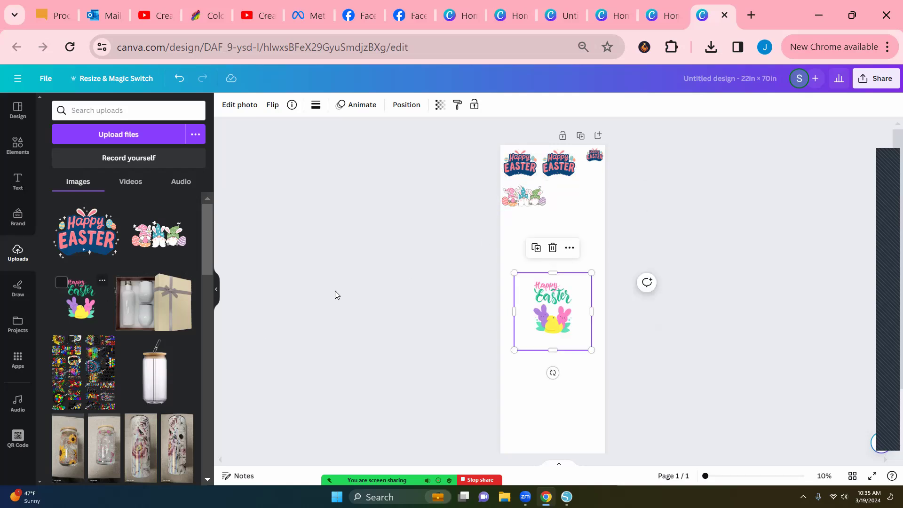
drag(583, 312, 578, 312)
drag(551, 274, 550, 278)
drag(549, 350, 549, 335)
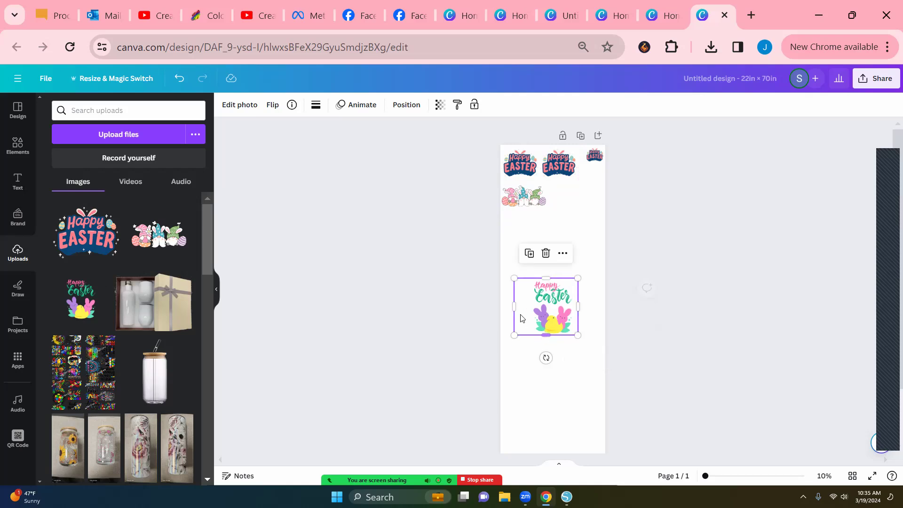
drag(514, 307, 578, 276)
drag(556, 330, 577, 281)
Duplicate the bunnies-and-chick "Happy Easter" image and place the copy directly beneath the original.
right_click(582, 223)
click(628, 246)
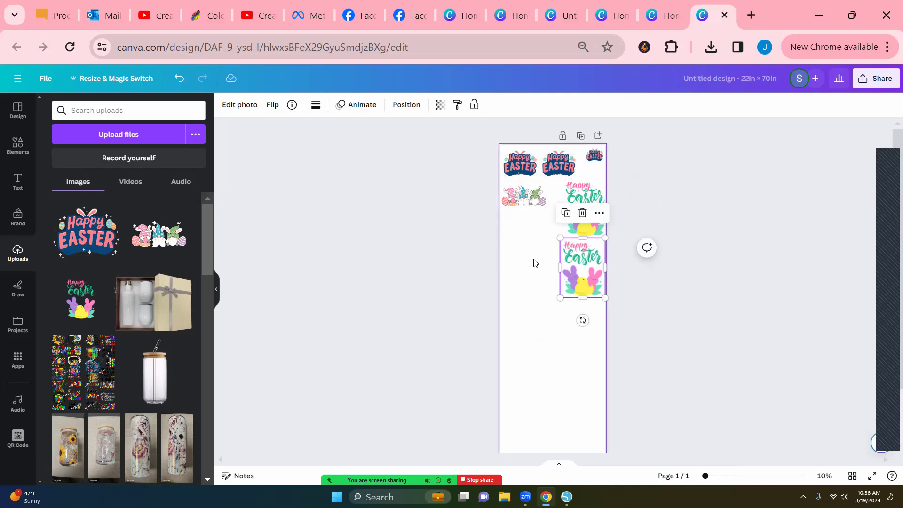
scroll(654, 283, down, 1)
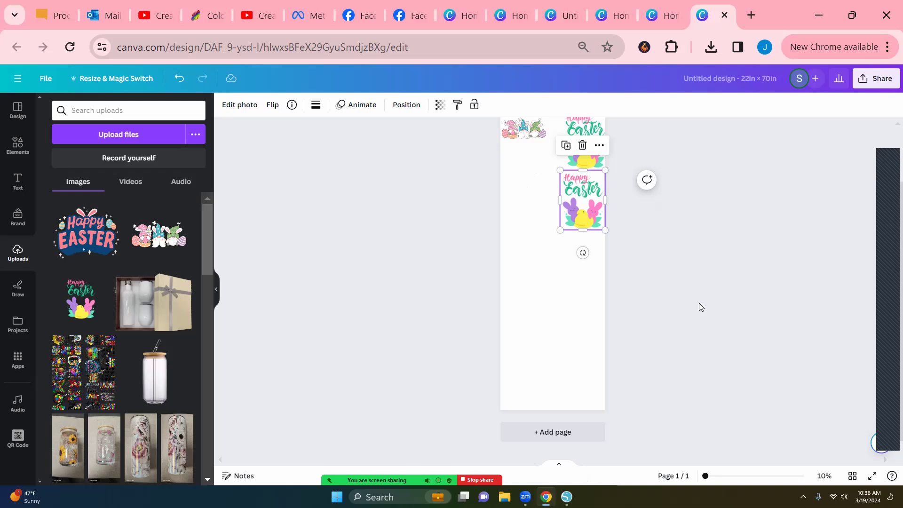
Download the gang sheet design as a PNG with a transparent background.
click(879, 83)
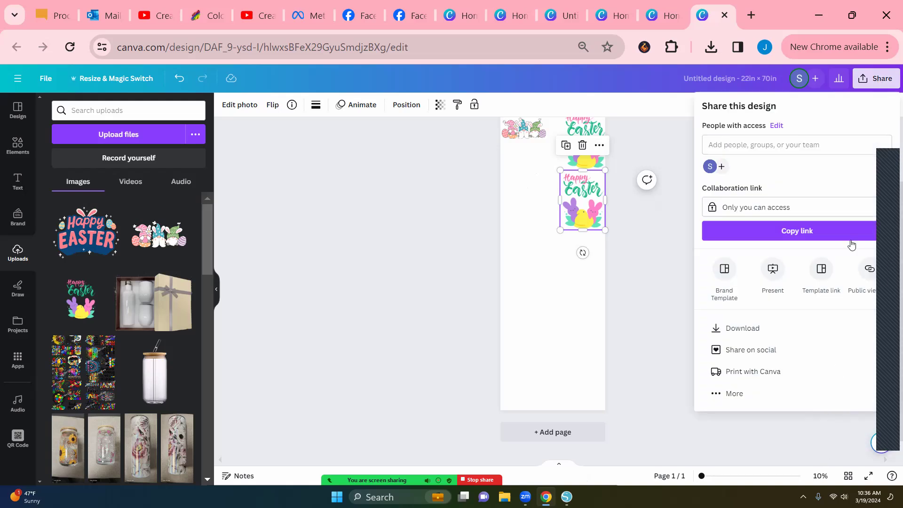
click(750, 331)
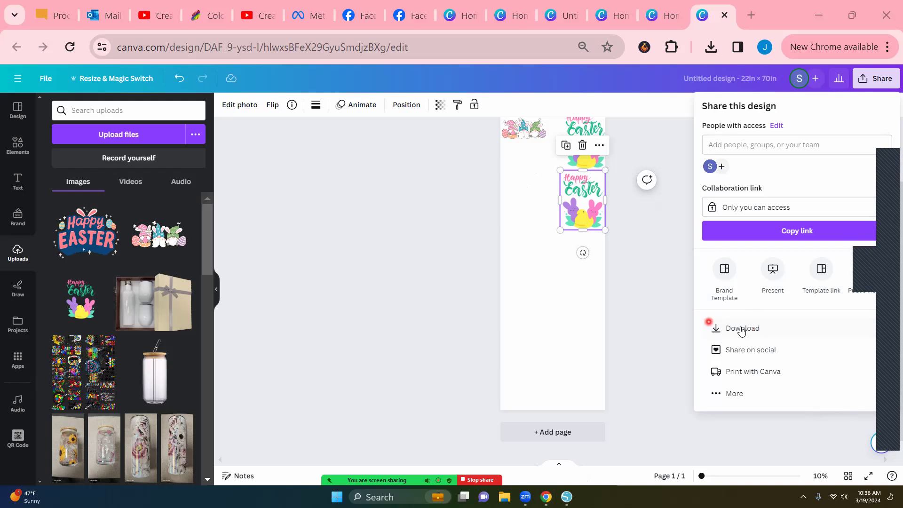
click(751, 331)
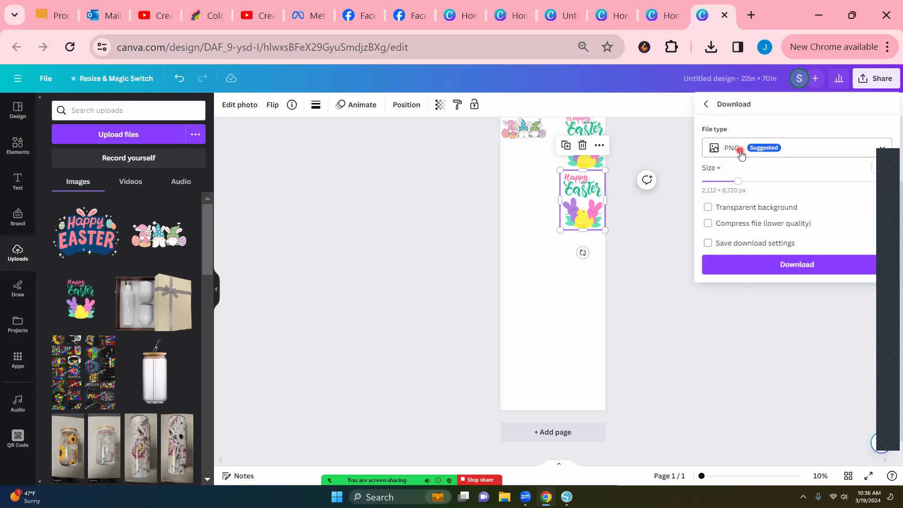
click(708, 208)
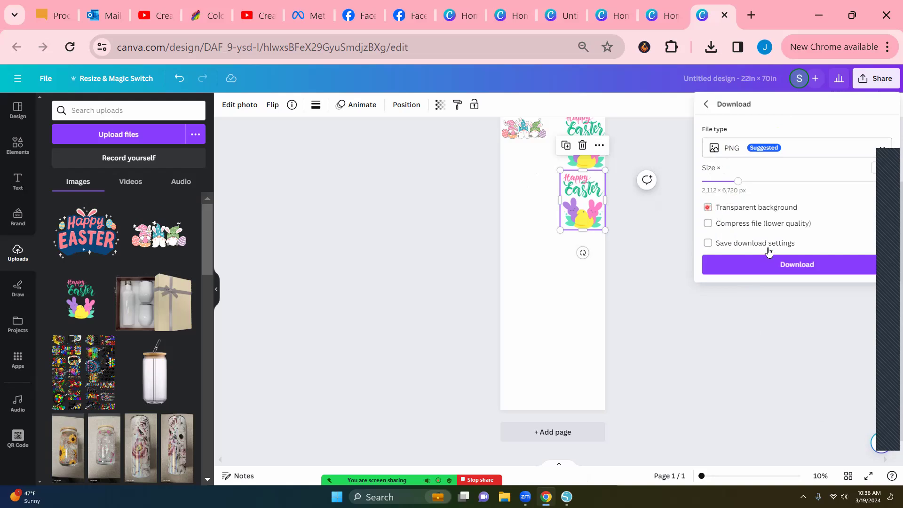
click(788, 265)
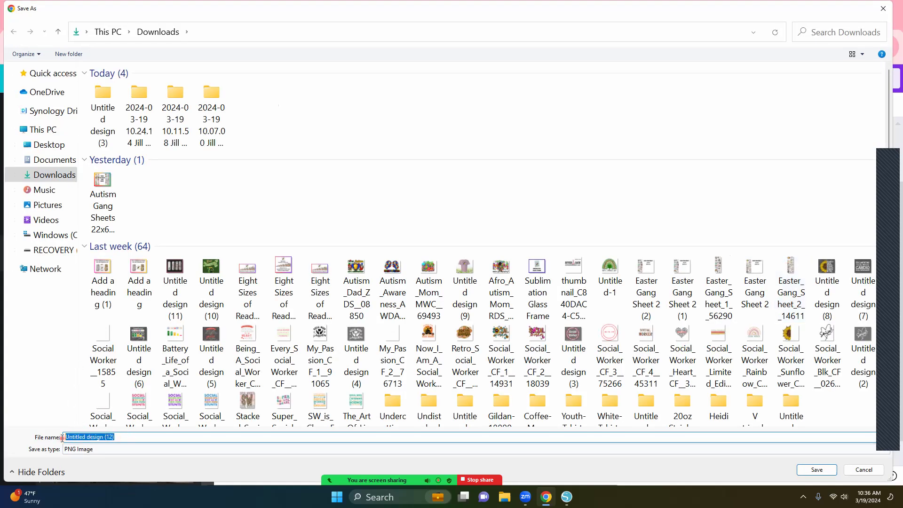
Save the PNG in the Downloads folder as "Youtube Gang Sheet" and dismiss the download notices.
text(You)
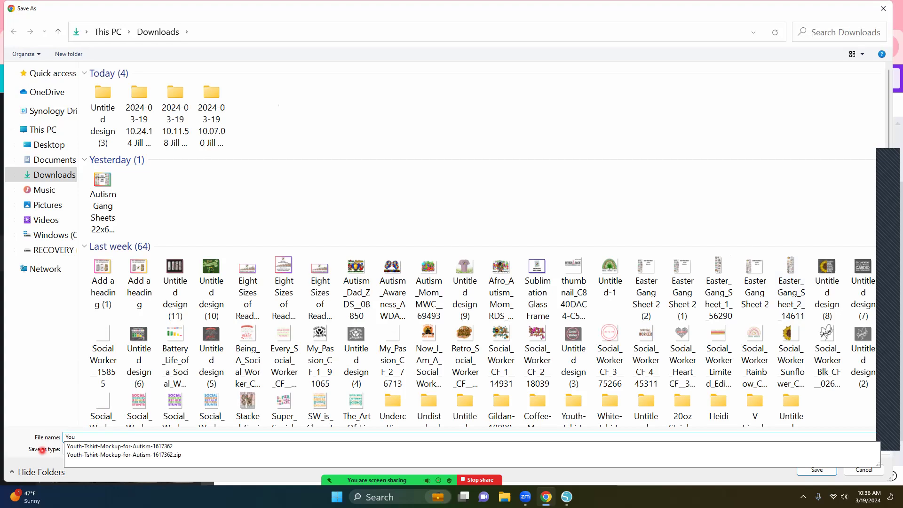
text(tube Gang Sheet)
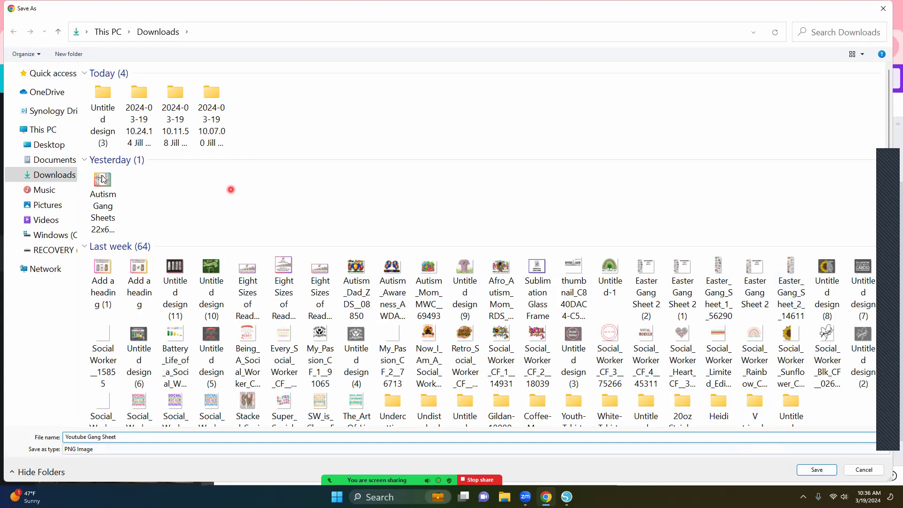
click(817, 470)
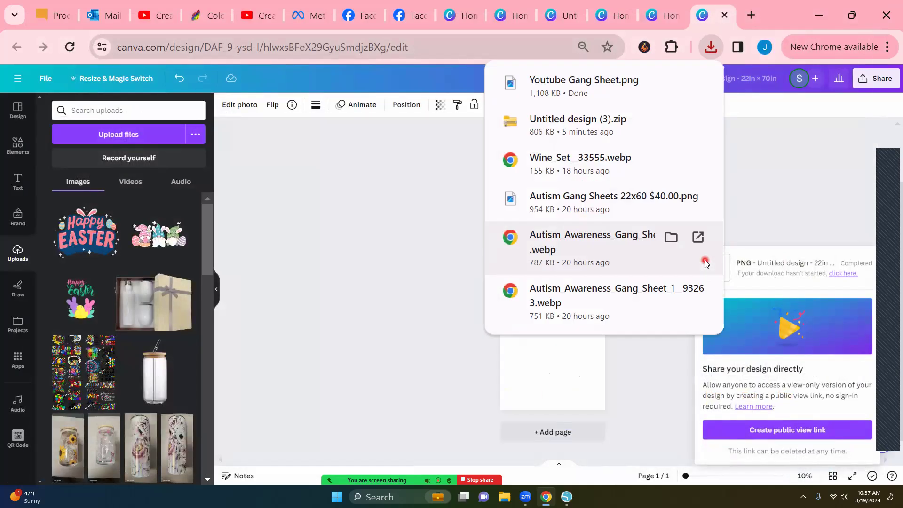
click(793, 142)
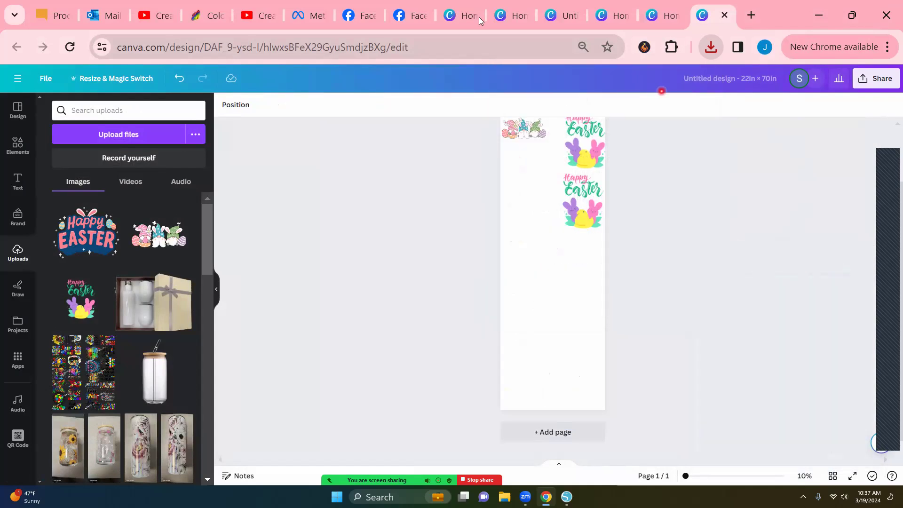
Switch to the Creative Design & Supply website and go from the floral designs page to its home page.
click(206, 16)
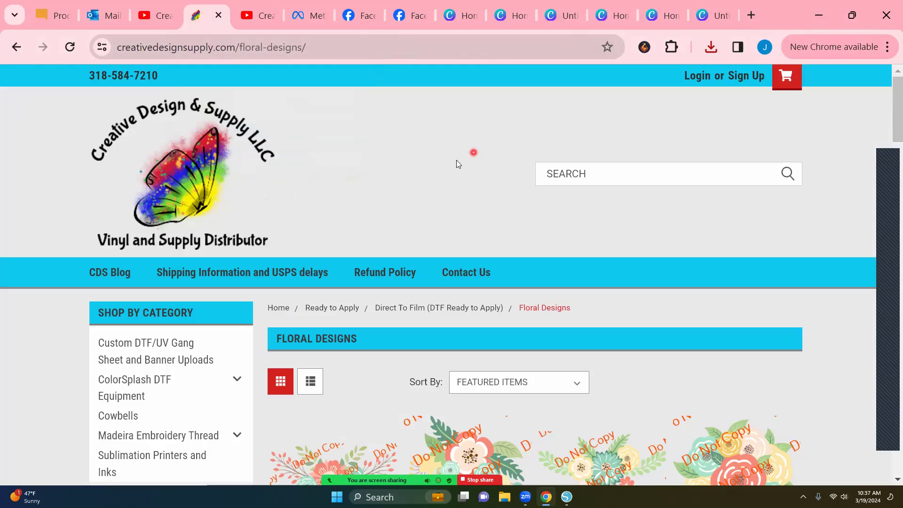
scroll(459, 162, down, 5)
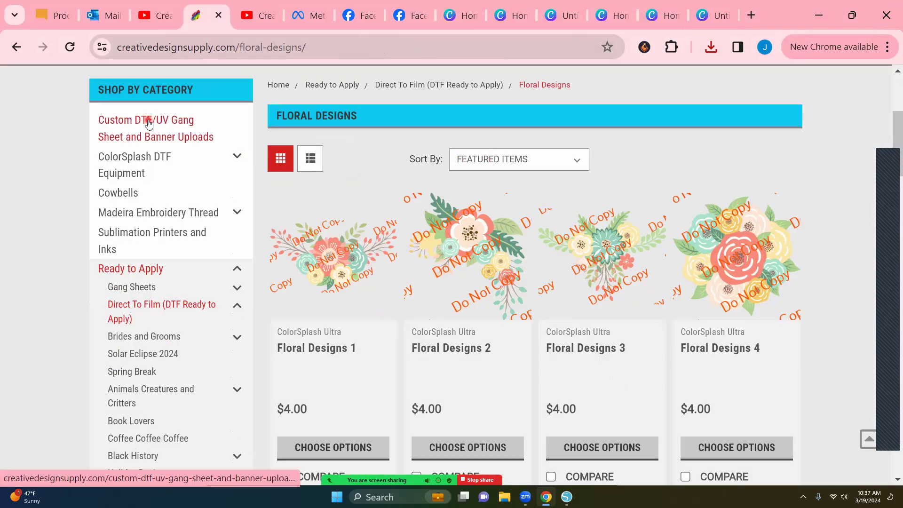
scroll(406, 134, up, 5)
click(284, 311)
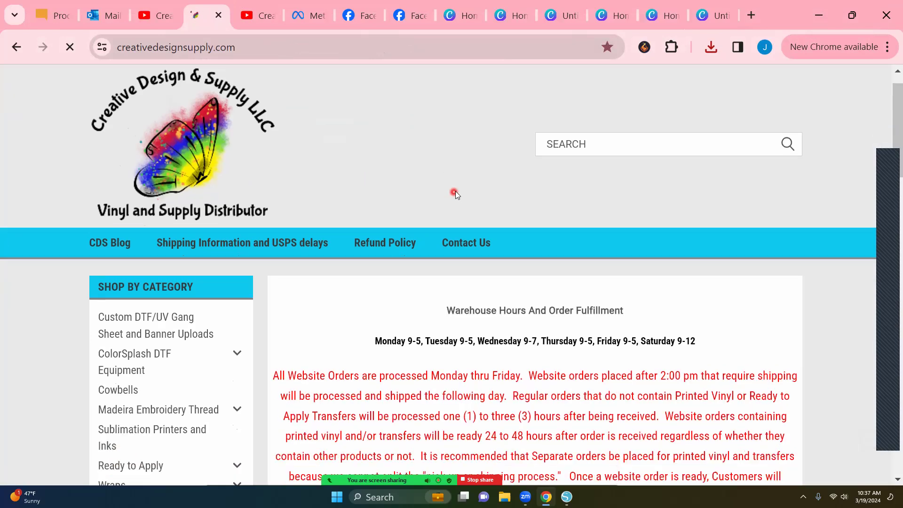
scroll(456, 191, down, 4)
scroll(479, 188, up, 5)
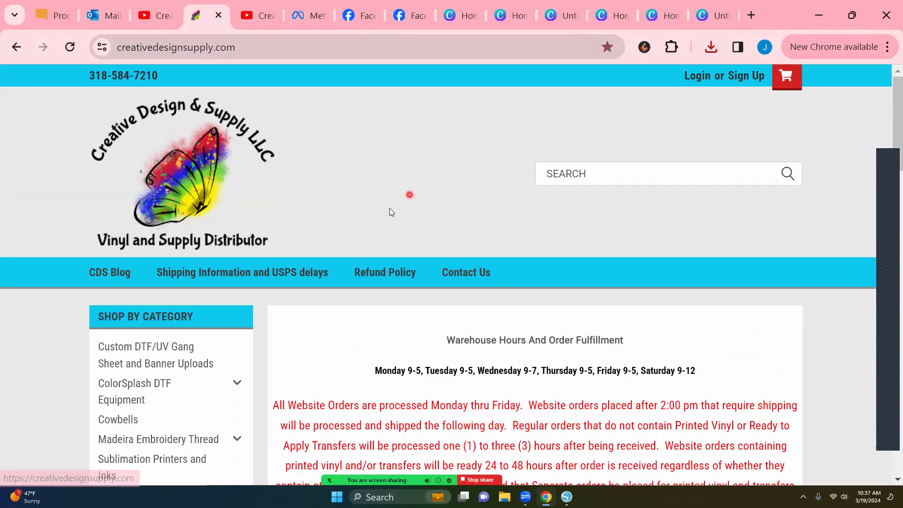
Open the Custom DTF/UV Gang Sheet and Banner Uploads category and bring its products into view.
click(149, 368)
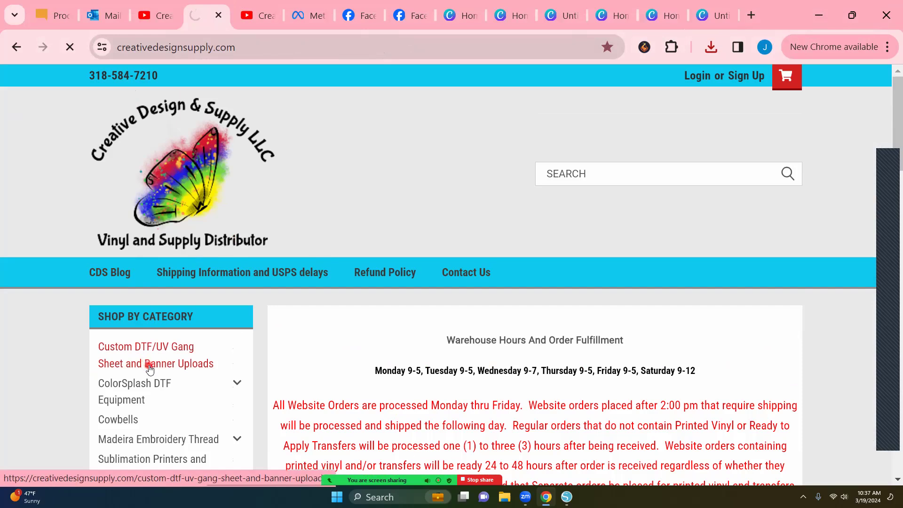
scroll(711, 348, down, 8)
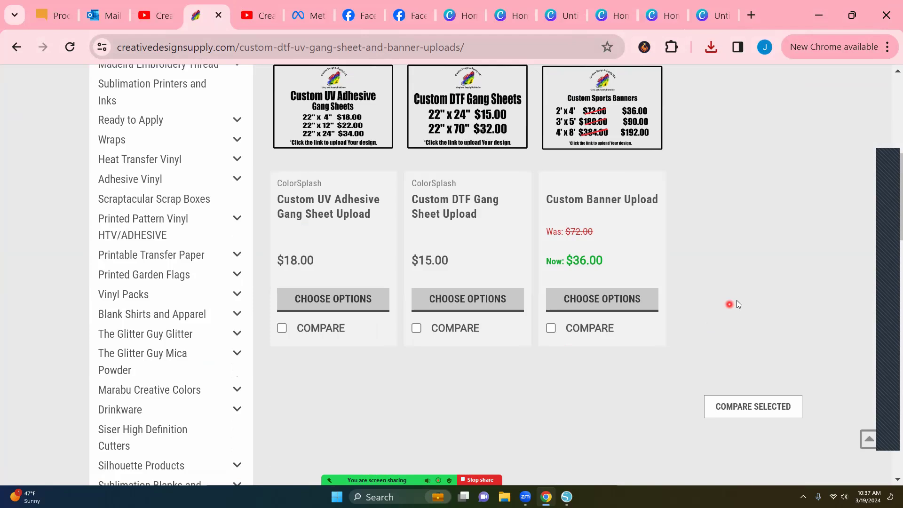
scroll(741, 303, up, 5)
scroll(742, 302, down, 2)
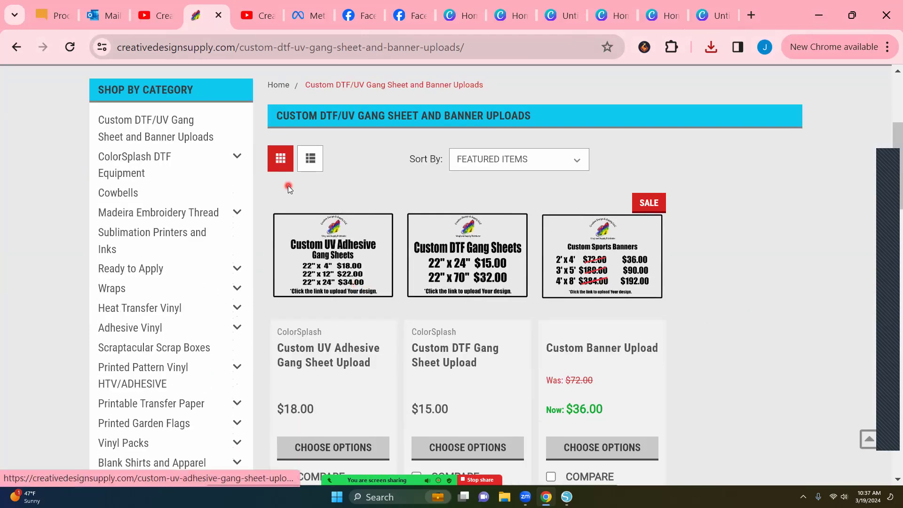
Open the options for the Custom DTF Gang Sheet Upload product and go to its agreement and file upload fields.
mouse_move(280, 235)
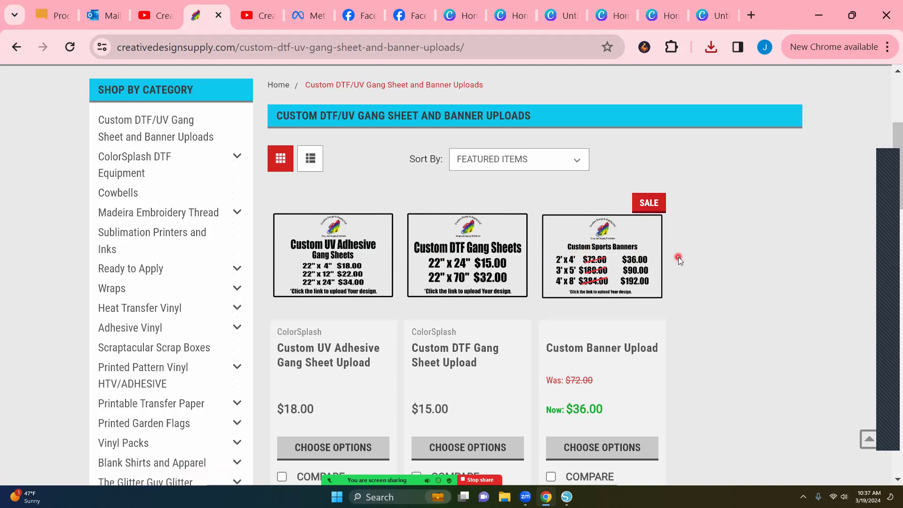
scroll(694, 272, down, 5)
scroll(714, 265, up, 6)
scroll(716, 265, down, 2)
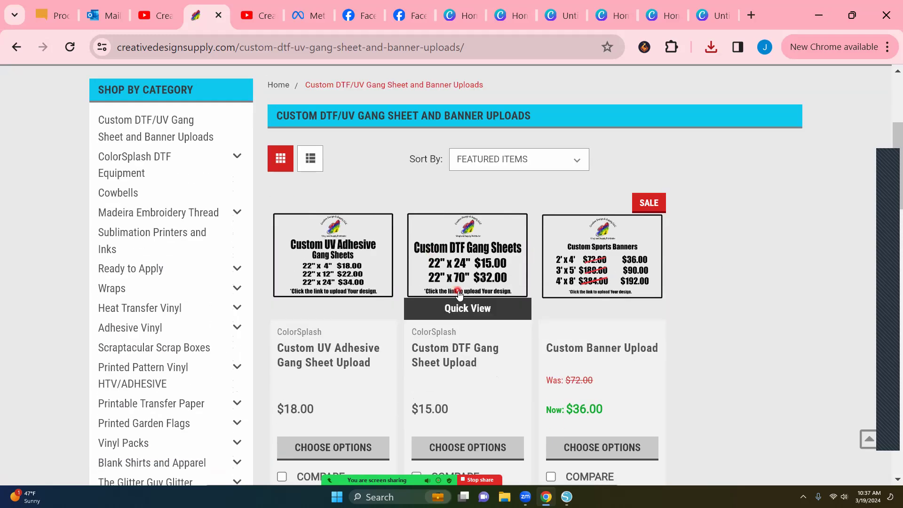
click(466, 449)
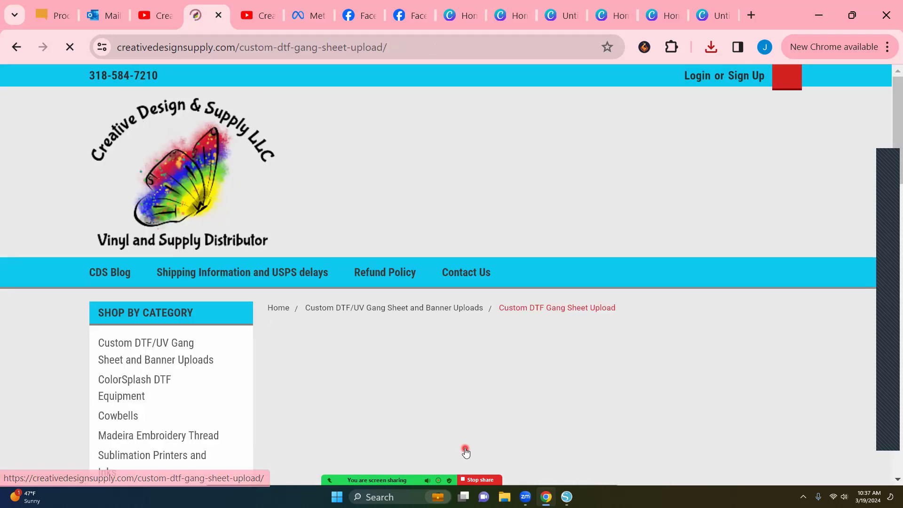
scroll(705, 332, down, 5)
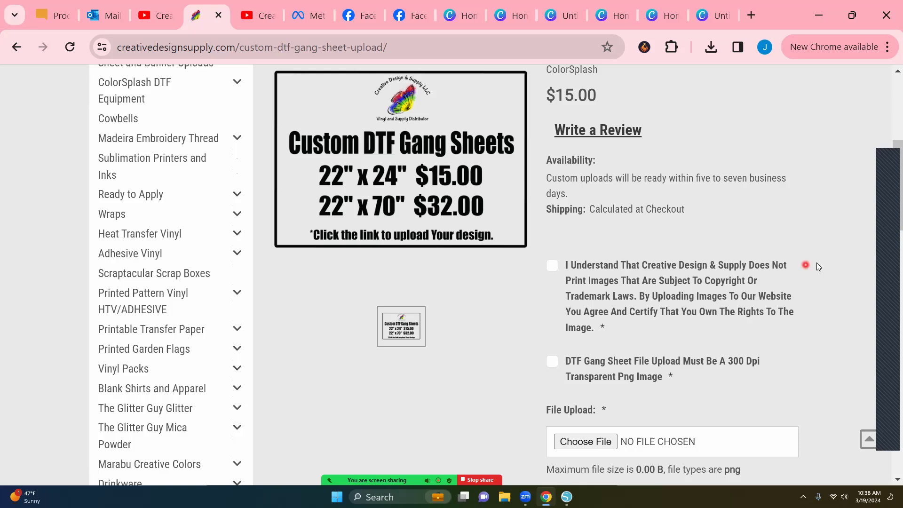
Accept the copyright and 300 dpi transparent PNG agreements and choose the 22"x70" gang sheet size.
scroll(817, 262, down, 2)
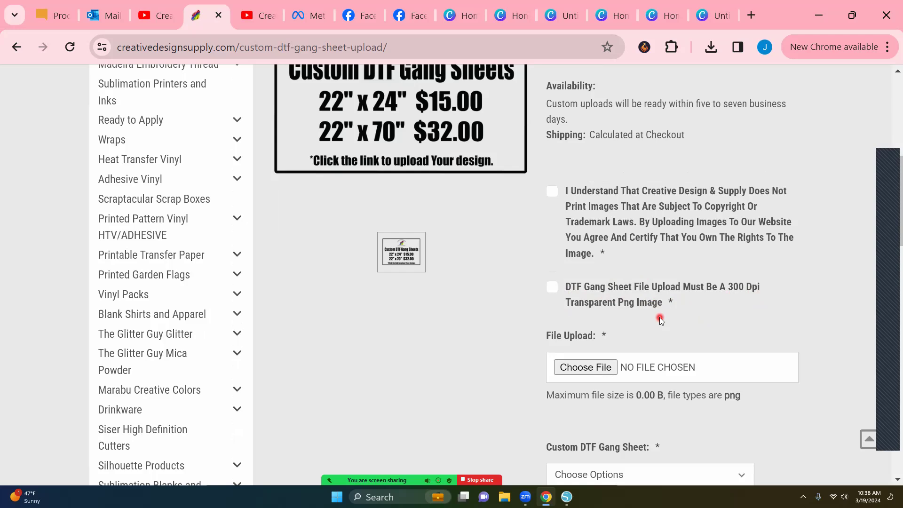
click(555, 193)
click(553, 289)
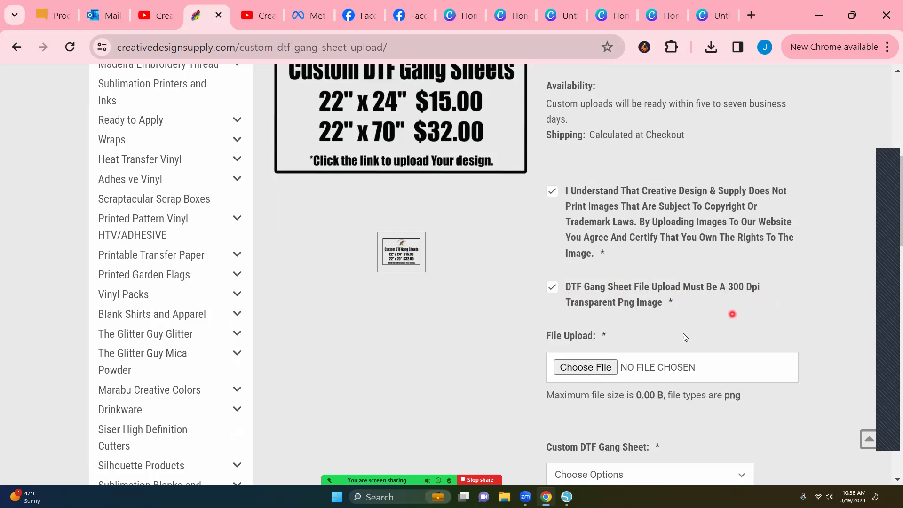
scroll(768, 312, down, 2)
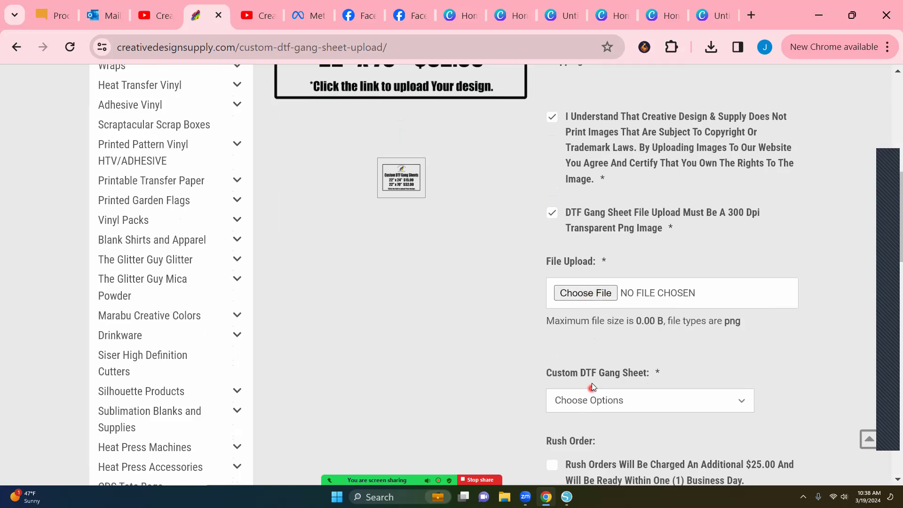
click(743, 401)
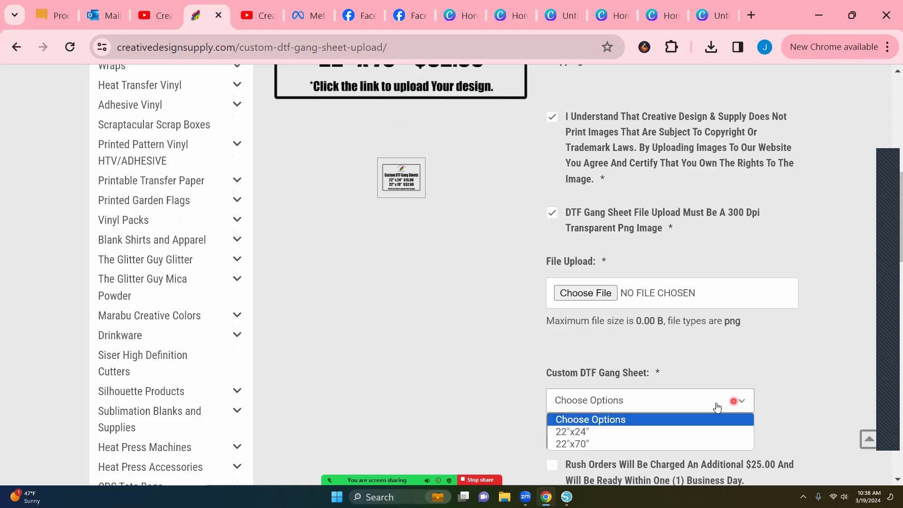
click(581, 444)
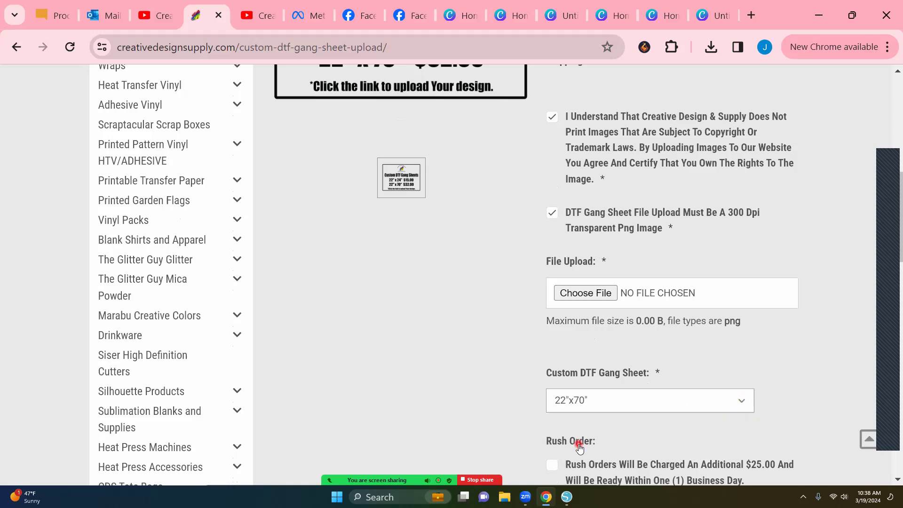
Attach the "Youtube Gang Sheet" PNG from the Downloads folder as the product's file upload.
click(604, 294)
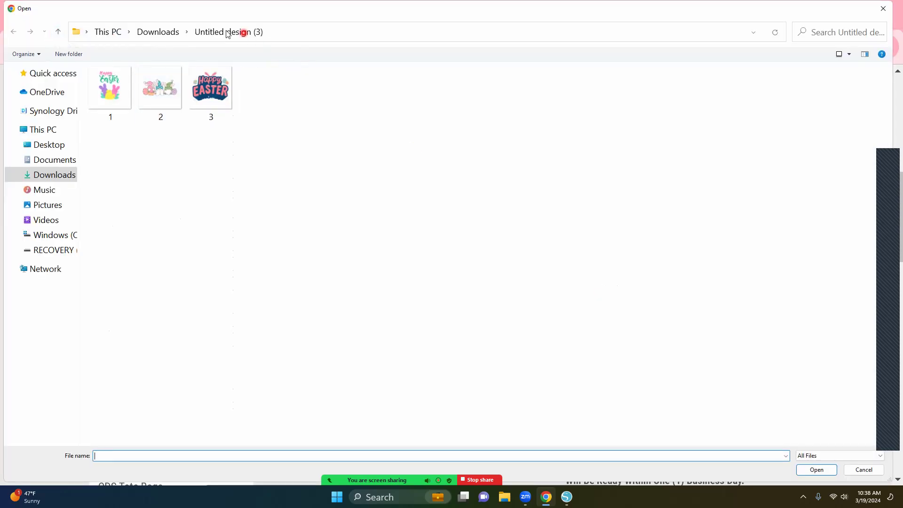
click(59, 33)
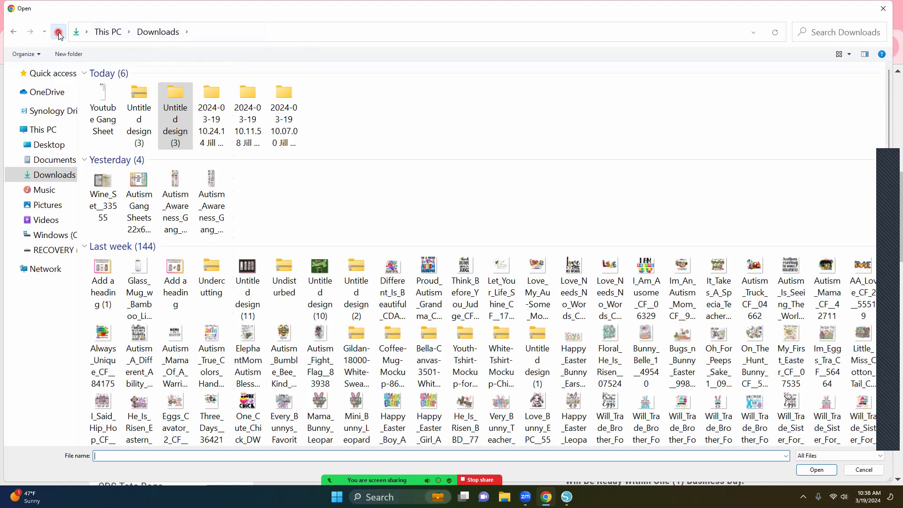
click(103, 117)
double_click(103, 117)
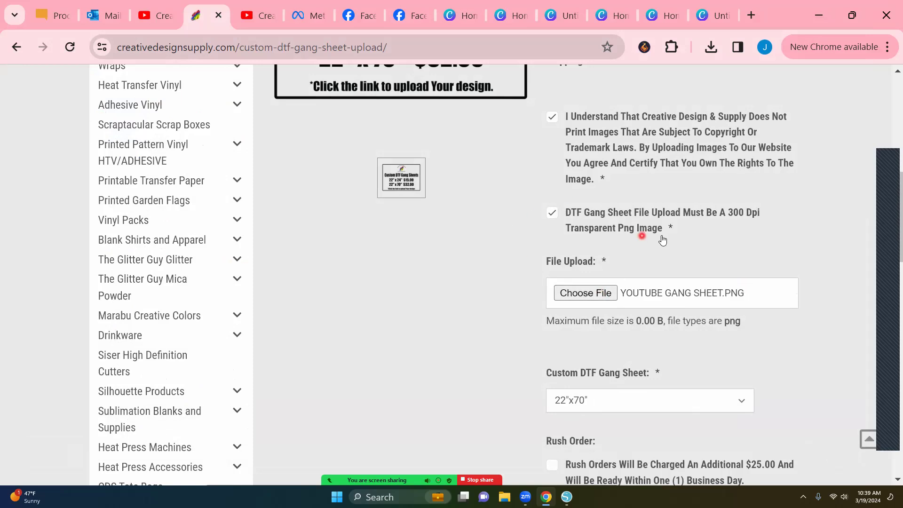
Add one gang sheet without rush order to the cart, review the cart summary and checkout choices, and close the summary.
scroll(783, 312, down, 2)
scroll(783, 309, down, 2)
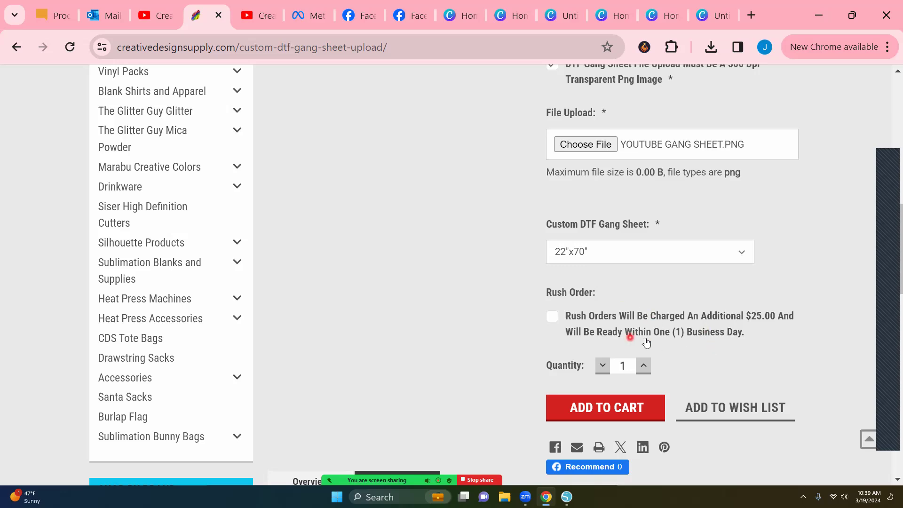
scroll(646, 343, down, 1)
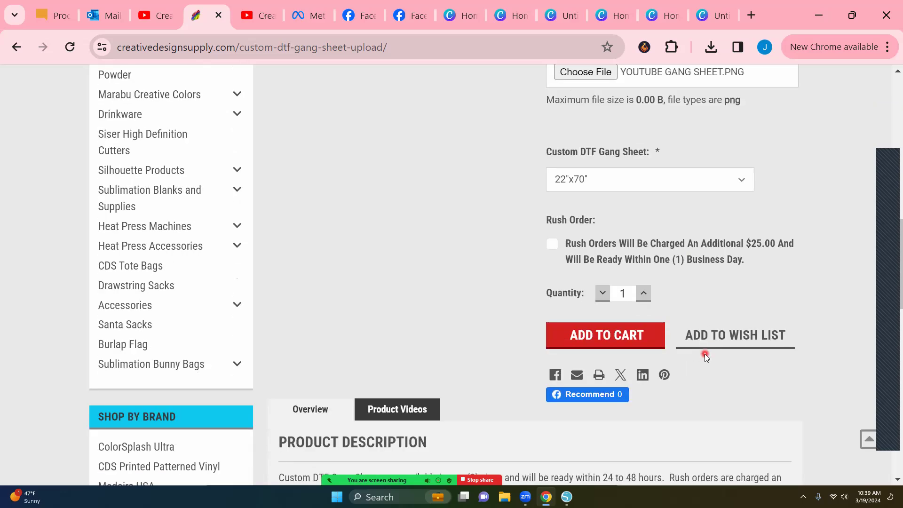
click(611, 337)
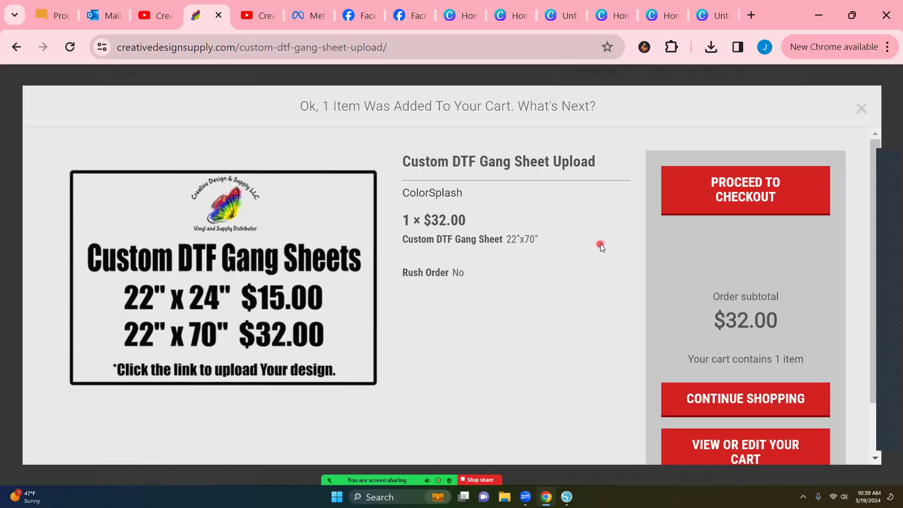
scroll(600, 244, down, 1)
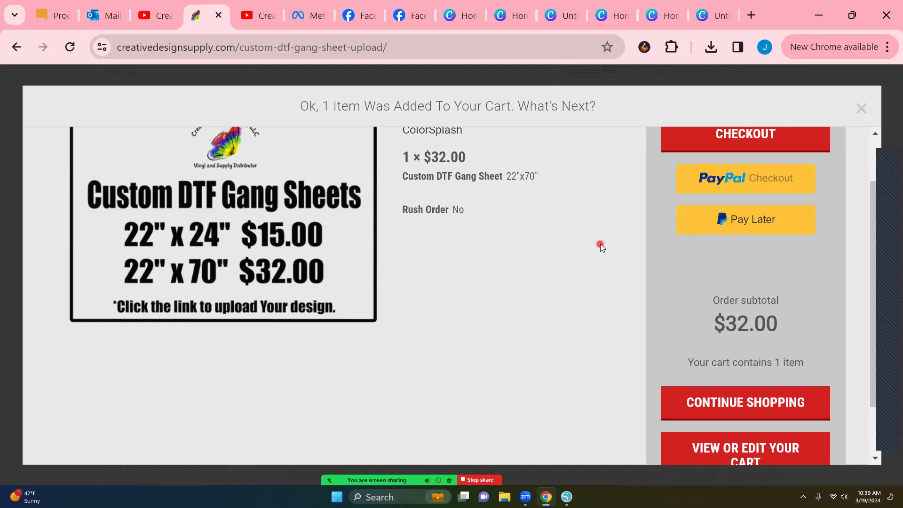
scroll(601, 244, down, 1)
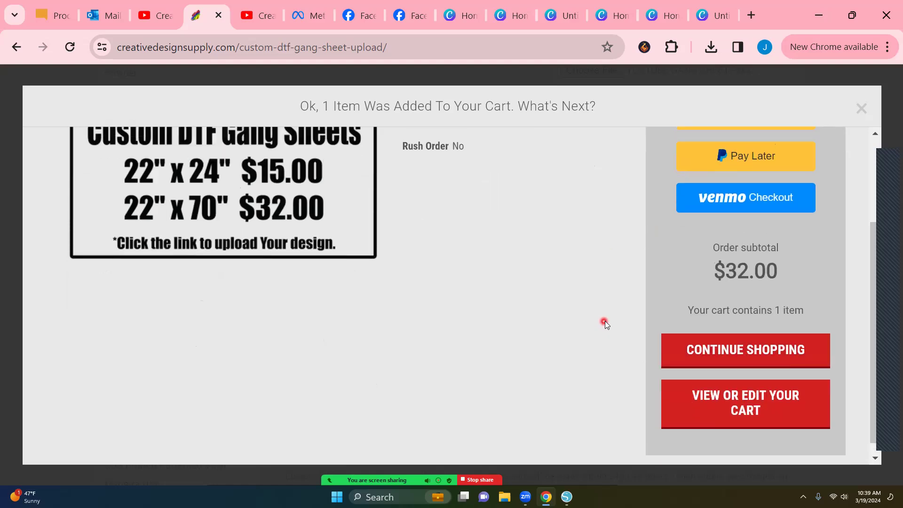
scroll(605, 321, up, 2)
click(861, 109)
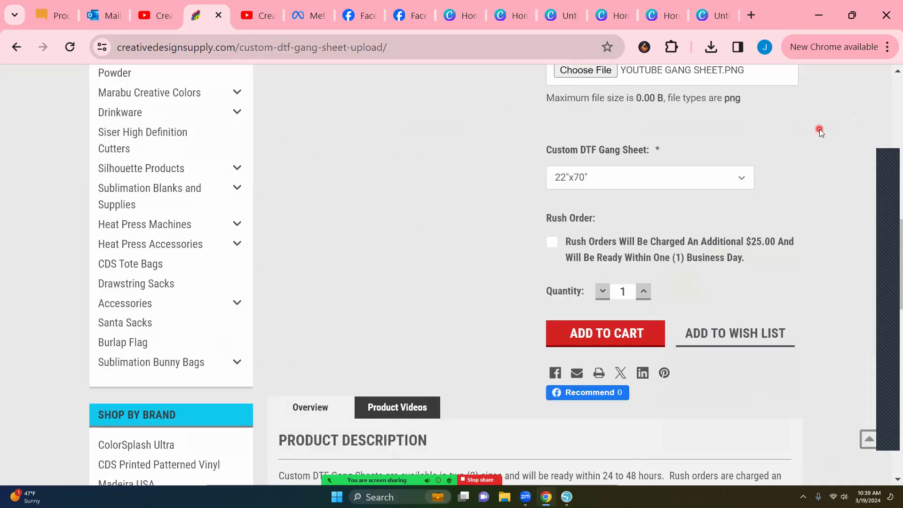